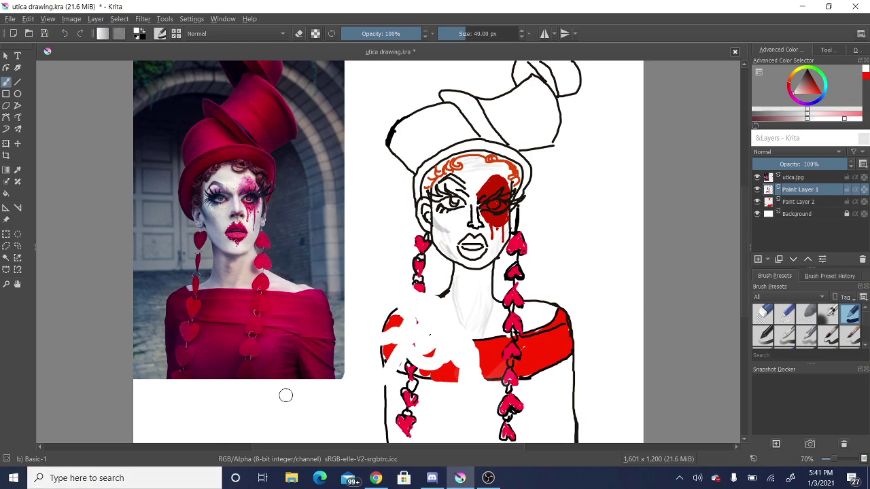
Step: Start the lofi beat playlist video in the browser, check the audio levels in OBS, and return to Krita
left_click(374, 480)
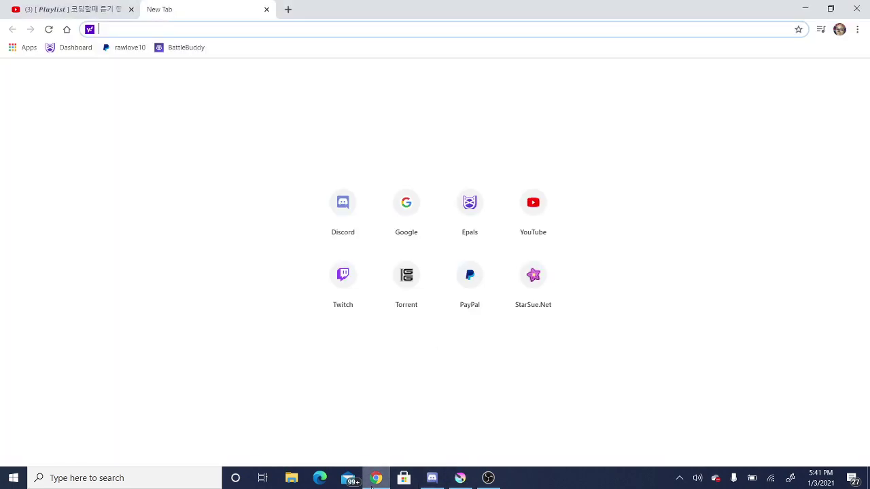
left_click(73, 9)
left_click(72, 379)
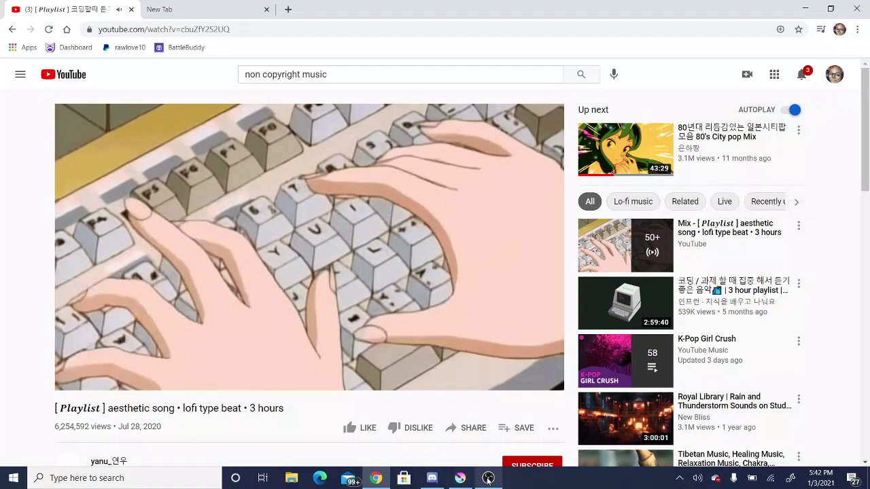
left_click(488, 478)
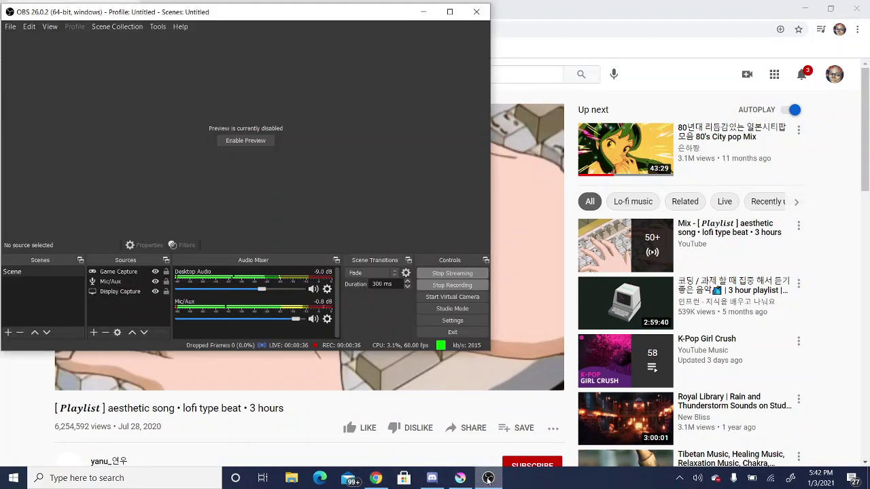
left_click(460, 478)
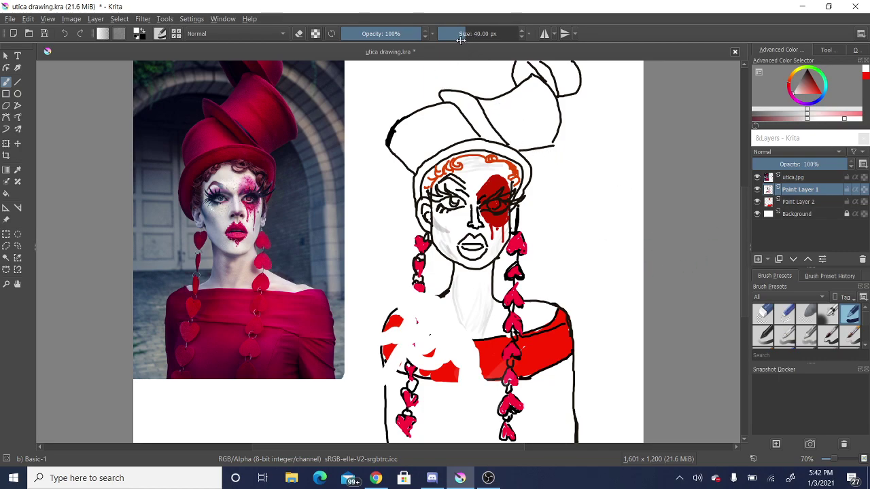
Step: Select Paint Layer 1 and set up a near-black brush with a size of 2.87 px
mouse_move(470, 35)
left_mouse_down()
mouse_move(457, 34)
mouse_move(477, 34)
left_mouse_up()
left_click(785, 178)
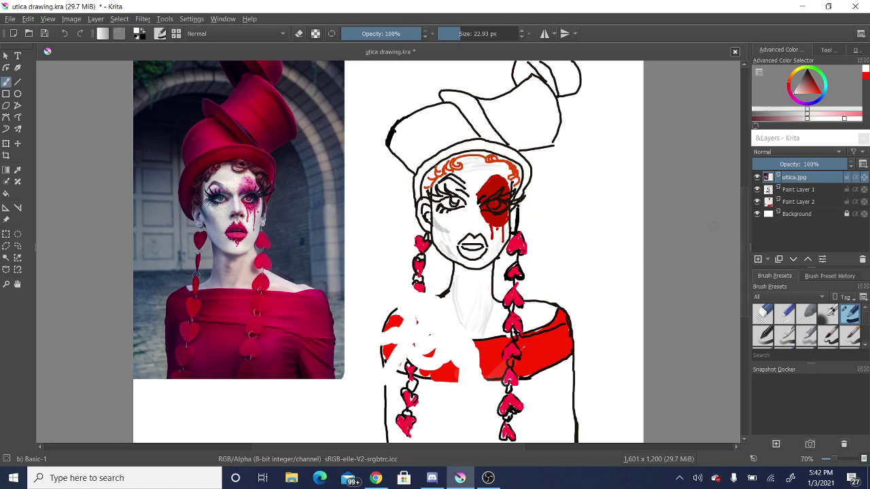
left_click(783, 190)
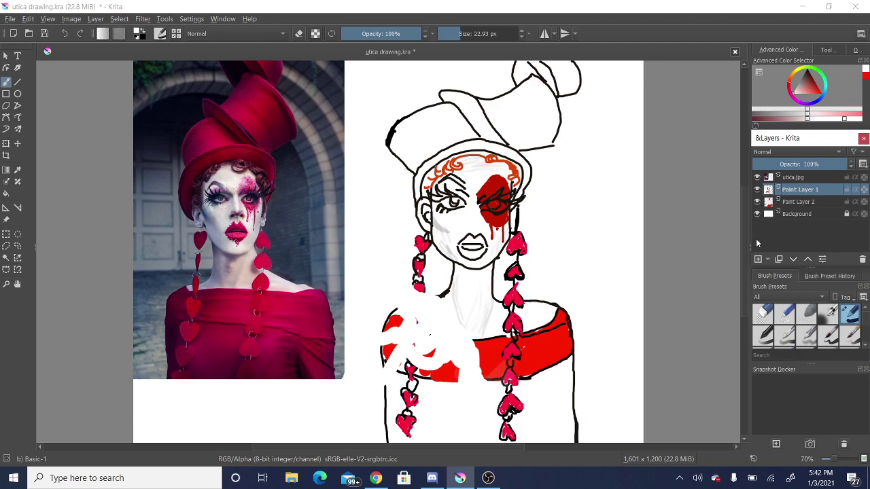
left_click(810, 75)
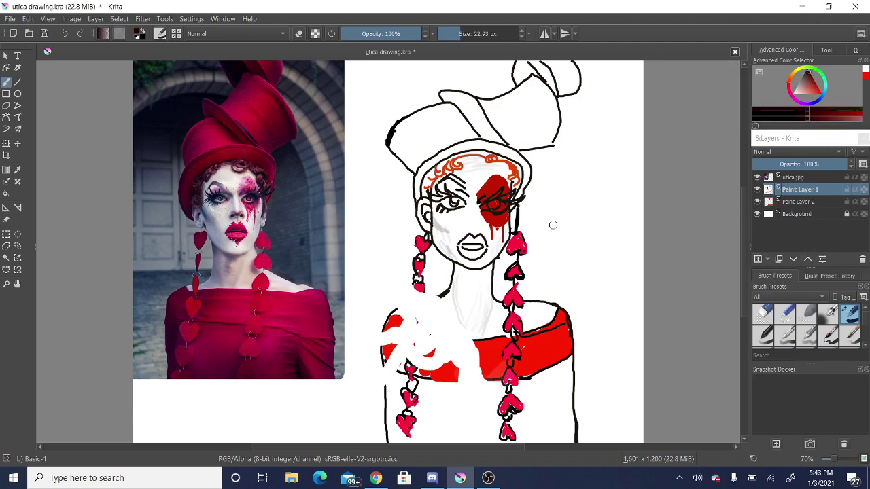
left_click_drag(460, 34, 448, 38)
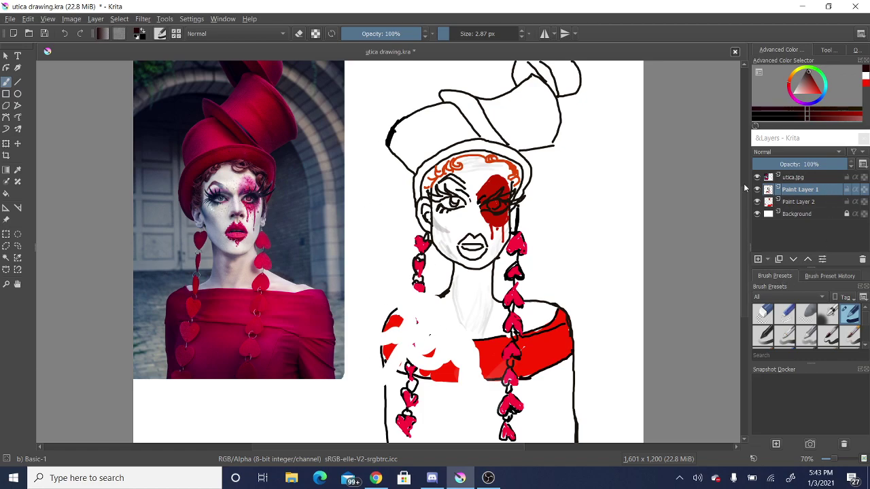
Step: Hide the utica.jpg layer and redraw the nose with a thin near-black brush of about 2.54 px, undoing stray strokes
left_click(757, 177)
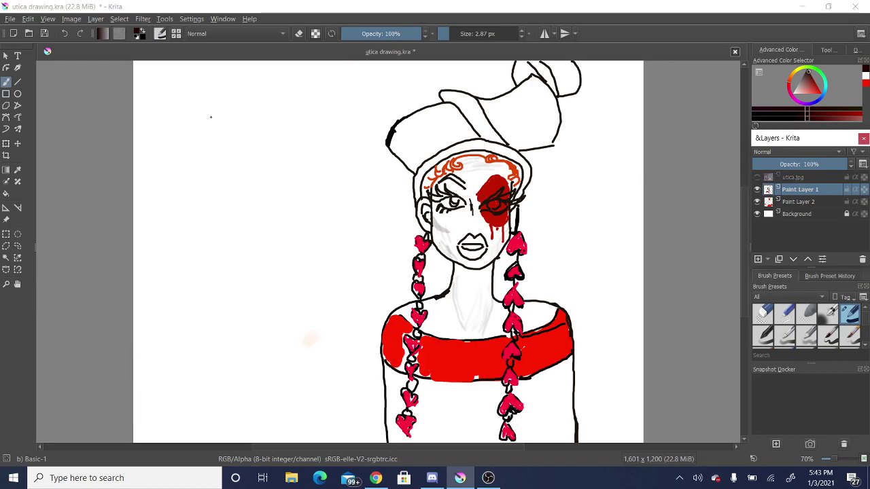
left_click(66, 38)
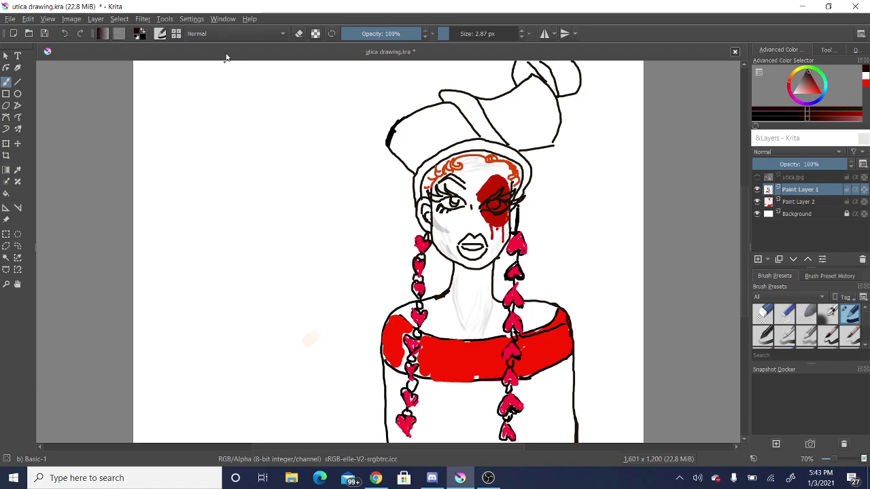
mouse_move(362, 137)
left_mouse_down()
mouse_move(368, 153)
mouse_move(435, 145)
left_mouse_up()
left_click(66, 35)
left_click(66, 34)
left_click(453, 36)
left_click_drag(453, 37, 456, 46)
left_click_drag(471, 202, 469, 216)
left_click(446, 33)
left_click(65, 34)
Step: Show the utica.jpg layer again and turn on alpha lock for Paint Layer 1
left_click(757, 177)
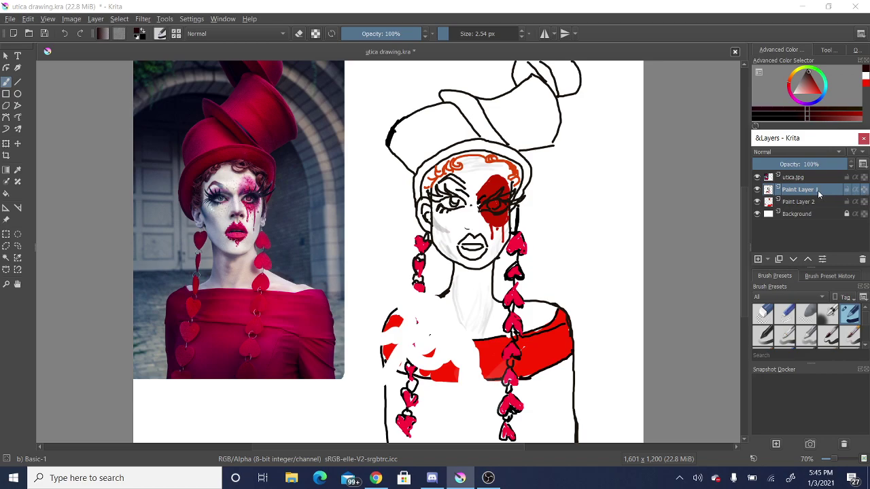
left_click(864, 190)
Step: Try duplicating Paint Layer 1, undo the copy, and view the layer's properties without changing them
left_click(781, 261)
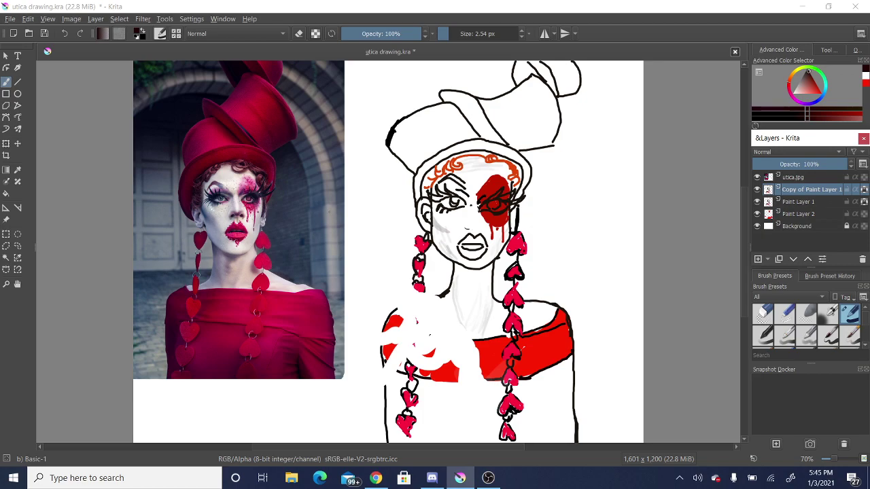
left_click(66, 34)
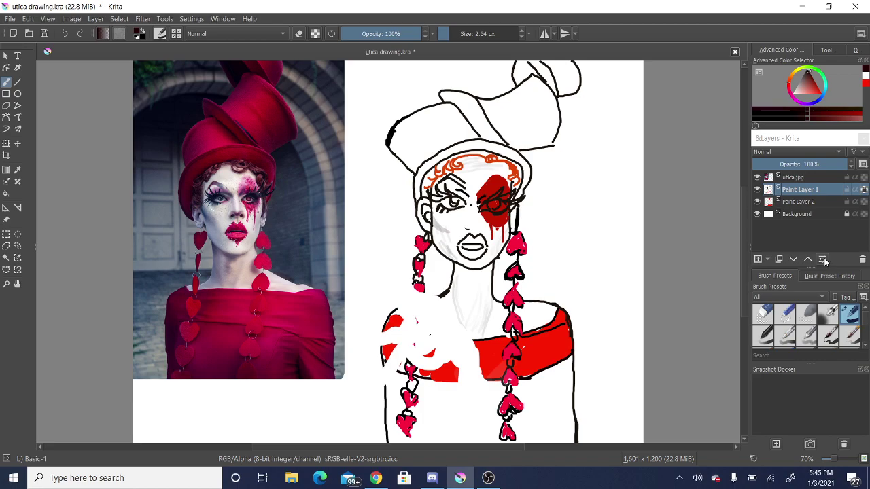
left_click(822, 260)
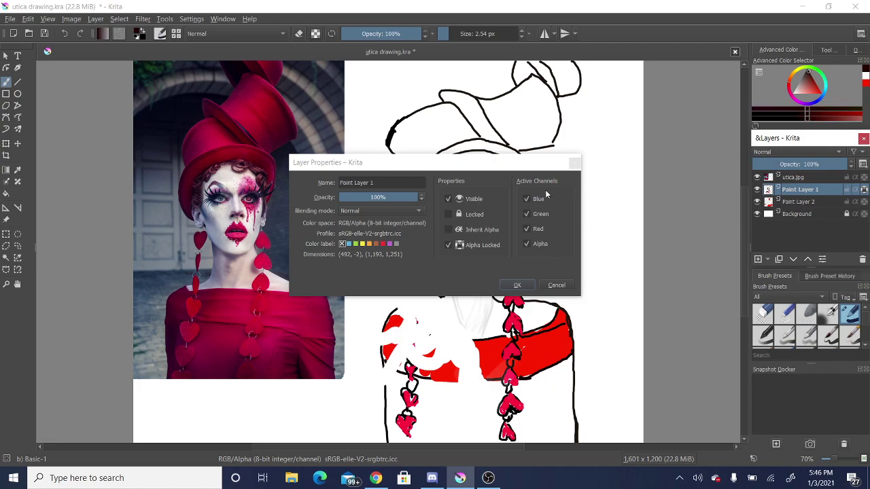
left_click(575, 167)
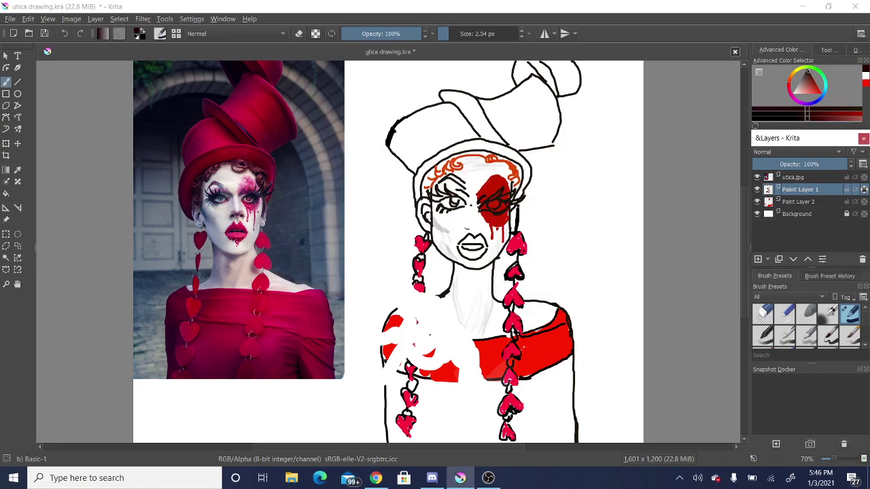
Step: Try lowering the utica.jpg layer's opacity to 24%, 41% and 95% in its properties, and discard the changes
left_click(792, 178)
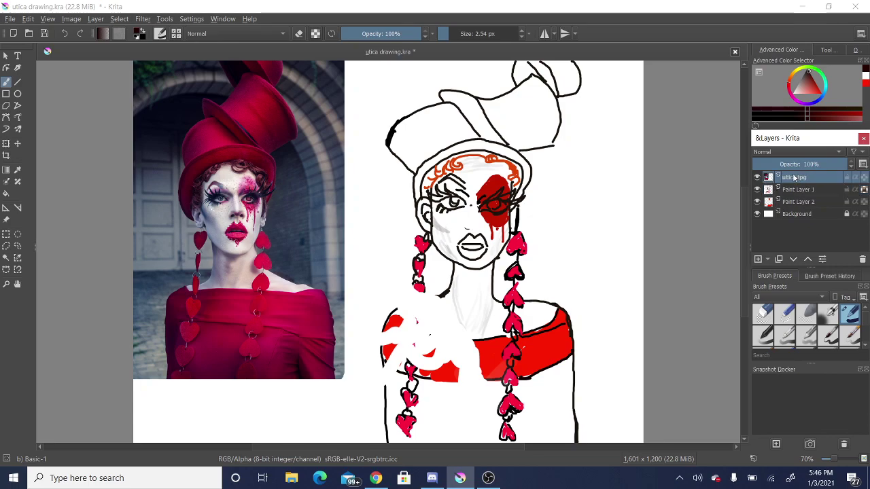
left_click(821, 260)
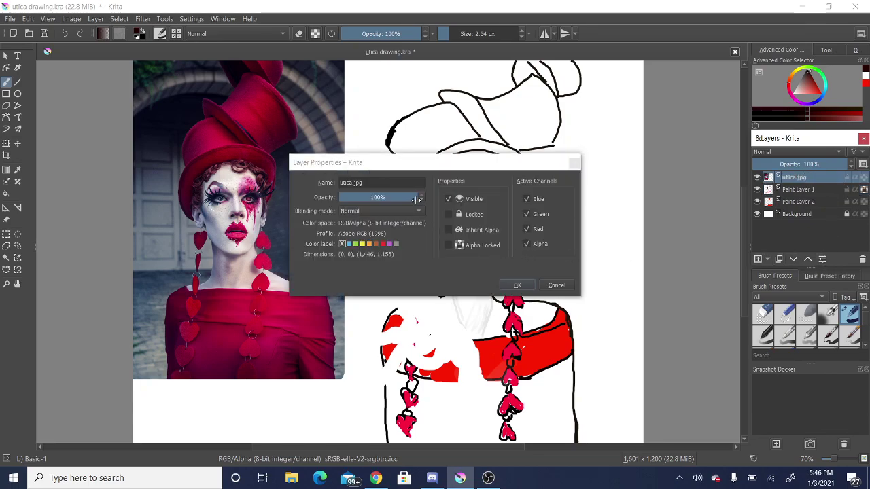
mouse_move(420, 195)
left_mouse_down()
mouse_move(365, 208)
mouse_move(378, 196)
mouse_move(428, 196)
left_mouse_up()
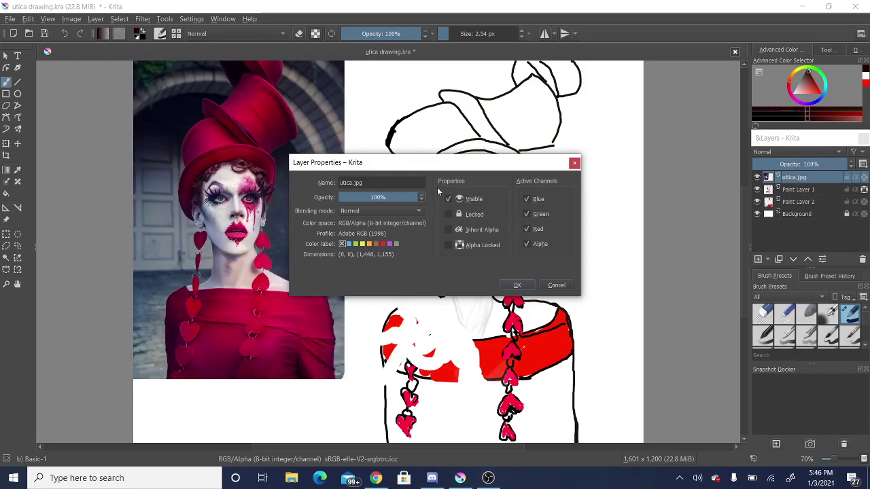
left_click_drag(414, 197, 359, 197)
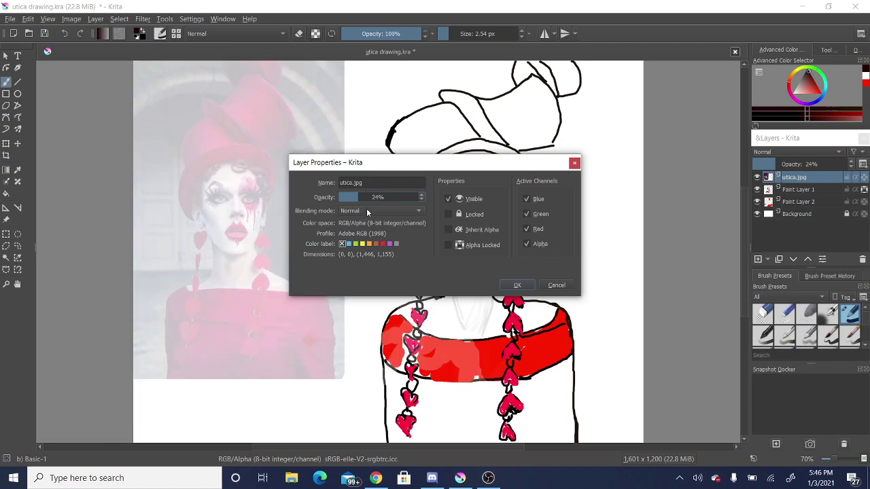
left_click_drag(357, 198, 378, 197)
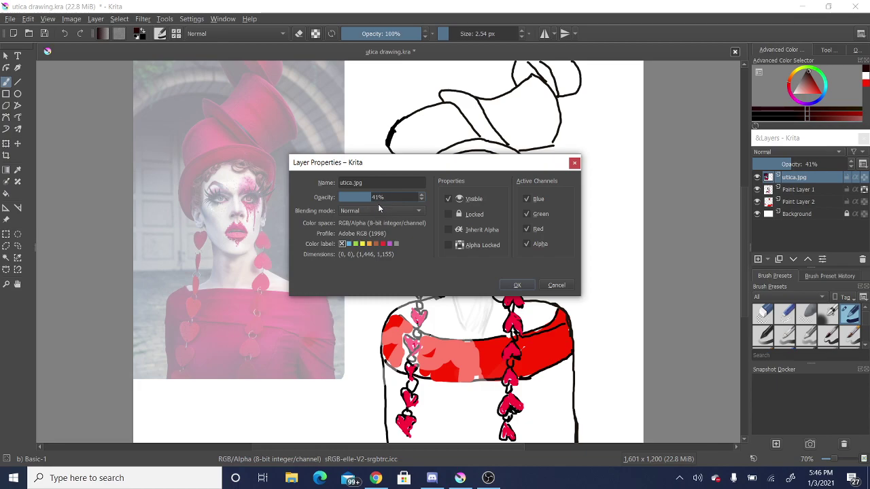
left_click_drag(373, 197, 416, 197)
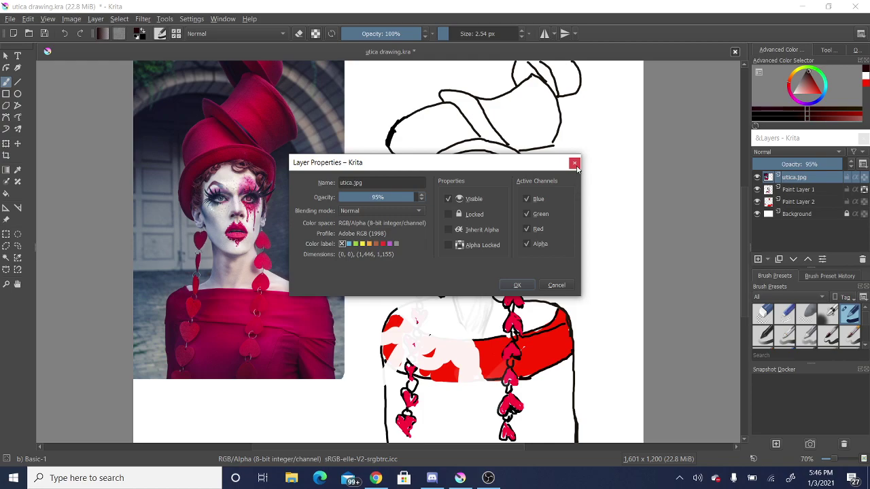
left_click_drag(580, 166, 581, 166)
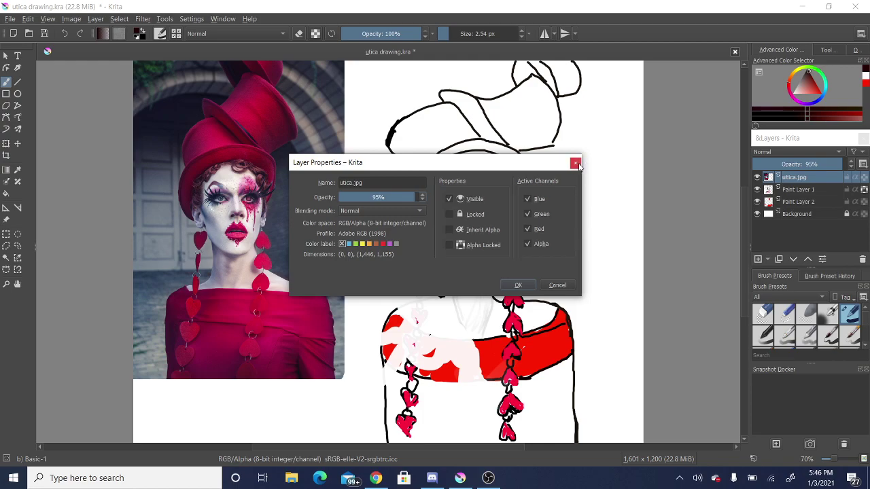
key("Up")
key("Up")
key("Up")
key("Up")
key("Up")
left_click_drag(581, 165, 579, 166)
left_click(575, 164)
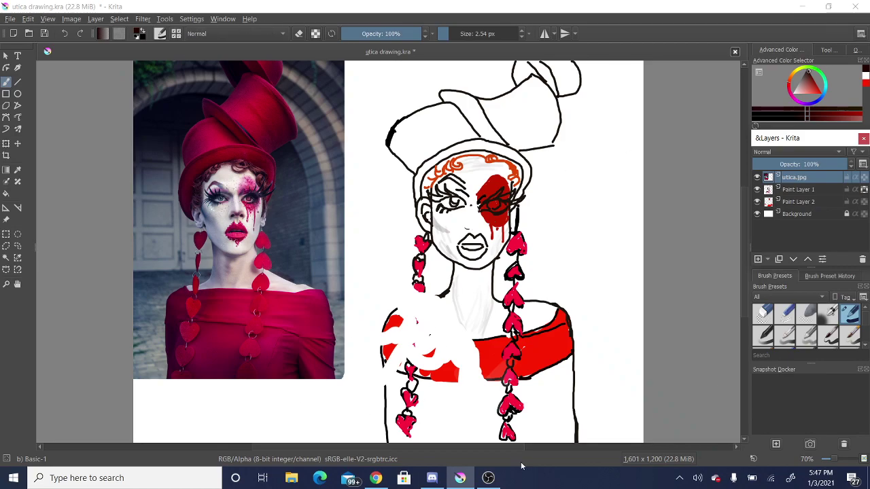
Step: Set the brush colour to red and undo the trial dab on the dress collar
left_click(850, 317)
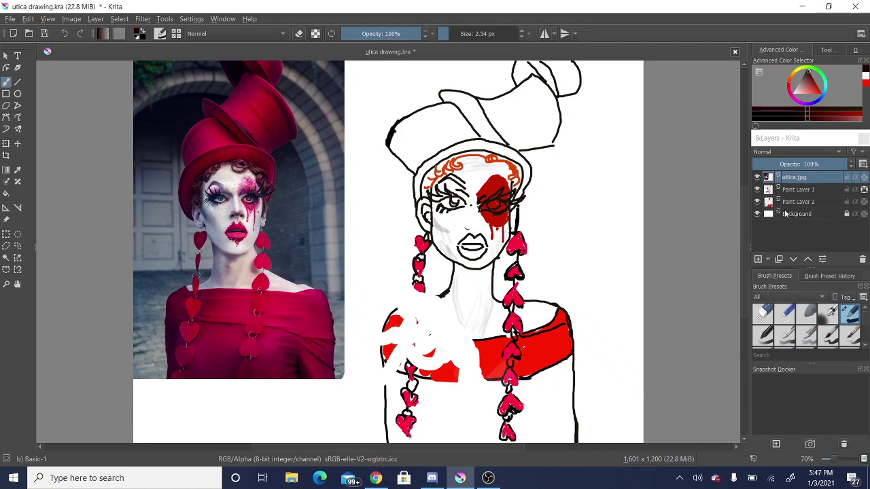
left_click(819, 93)
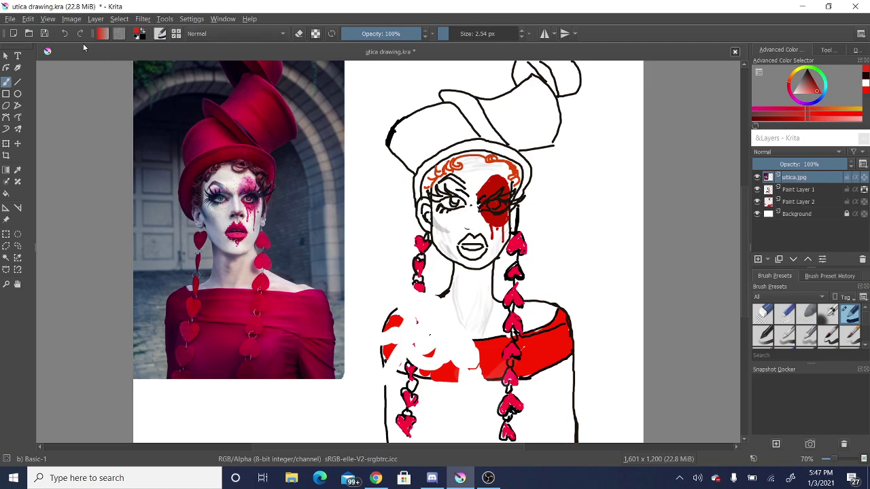
left_click(65, 34)
Step: Try the Overlay blending mode on the utica.jpg layer and set it back to Normal
left_click(840, 155)
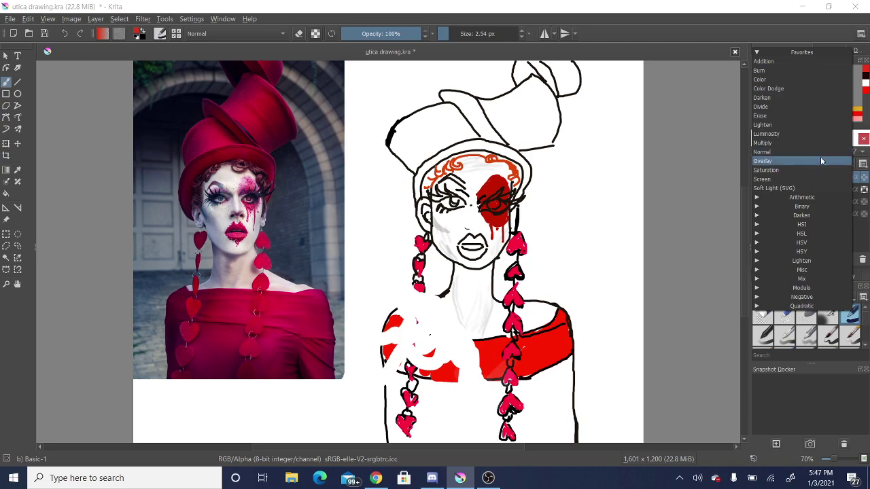
left_click(820, 161)
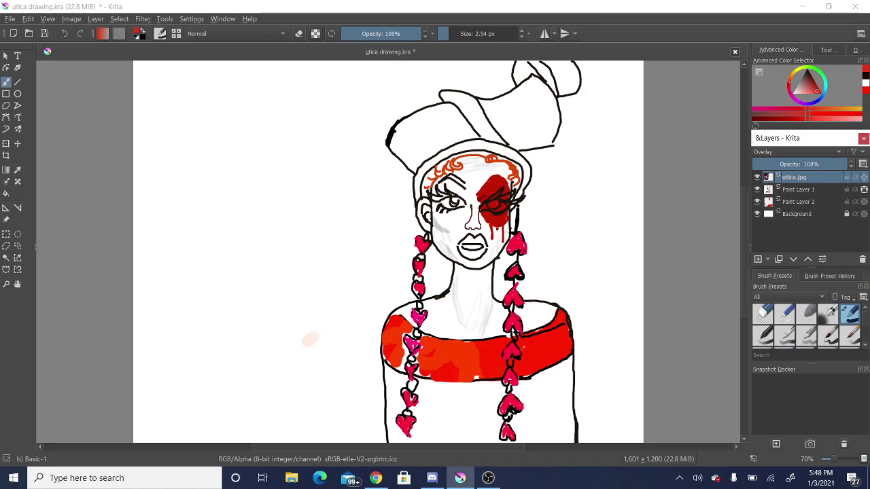
left_click(803, 153)
left_click(782, 144)
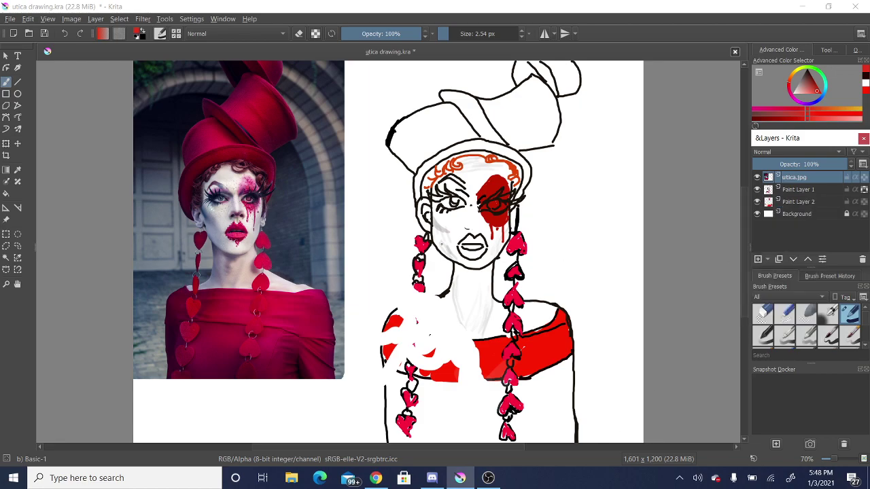
Step: Hide the utica.jpg layer and outline the dress body below the collar in a darker red on Paint Layer 2
left_click(757, 177)
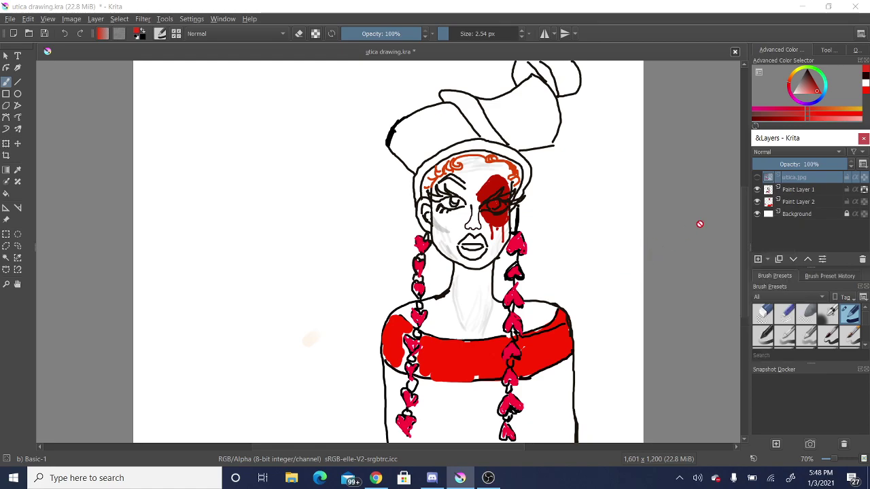
left_click(809, 201)
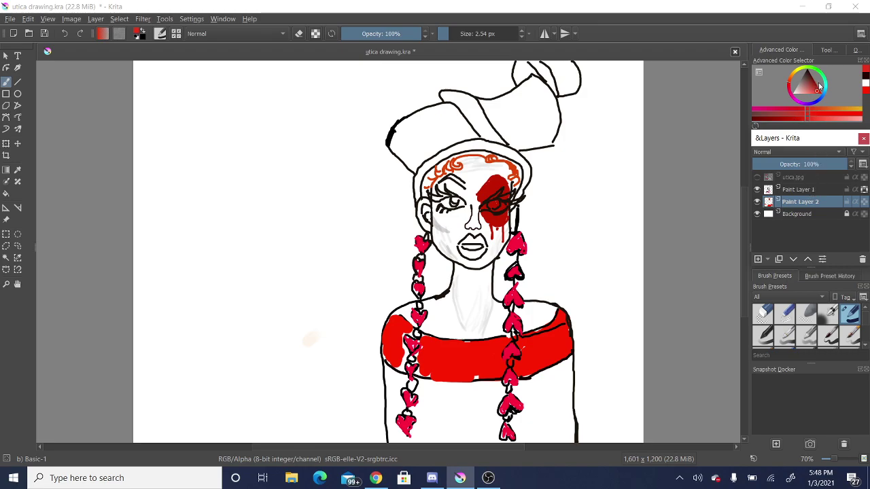
left_click(796, 124)
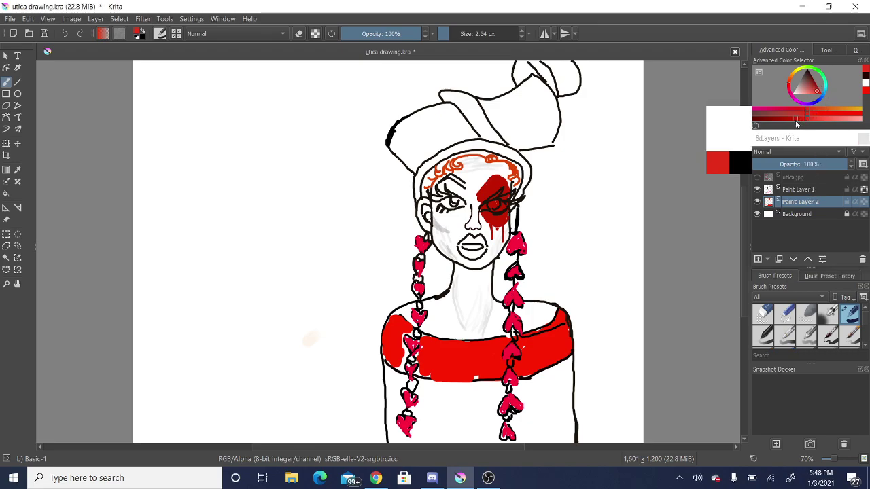
left_click(795, 122)
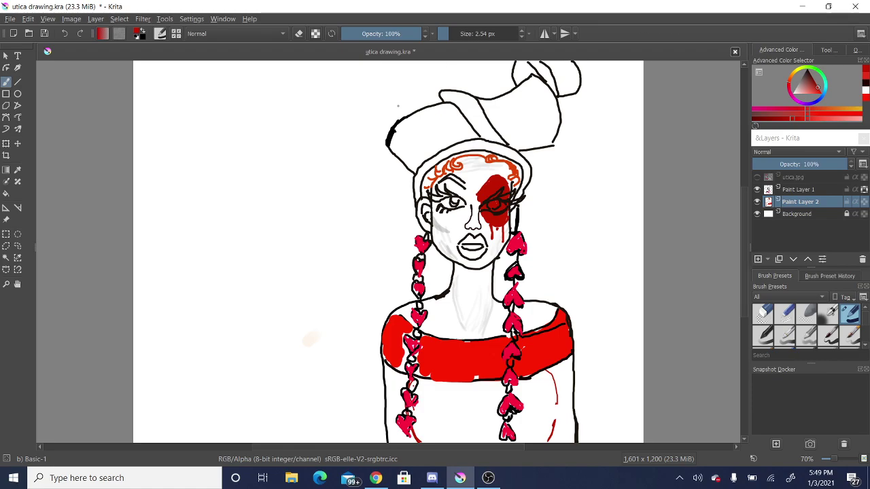
Step: Enlarge the brush to 125 px and fill the dress body below the collar with dark red
left_click_drag(456, 41, 480, 35)
mouse_move(424, 394)
left_mouse_down()
mouse_move(455, 401)
mouse_move(439, 410)
mouse_move(437, 433)
mouse_move(469, 428)
mouse_move(462, 432)
mouse_move(482, 418)
mouse_move(466, 433)
mouse_move(448, 416)
mouse_move(473, 400)
mouse_move(463, 410)
mouse_move(518, 396)
mouse_move(514, 412)
mouse_move(526, 426)
mouse_move(537, 413)
left_mouse_up()
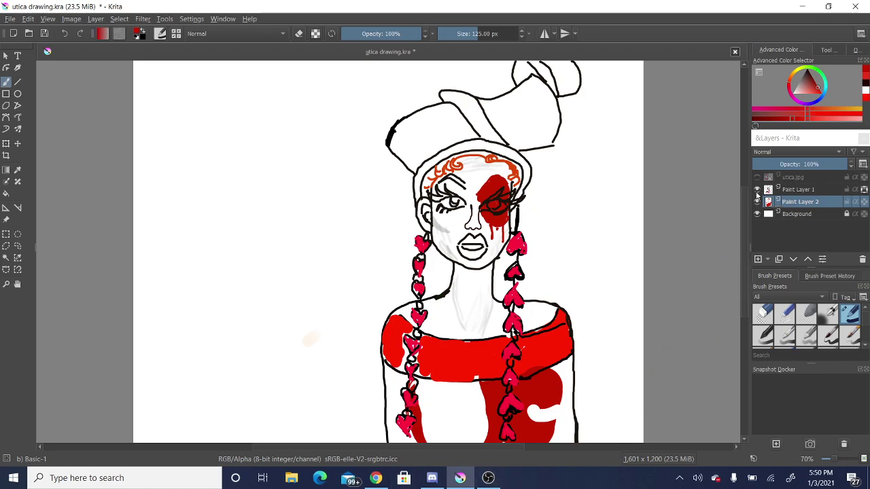
Step: Toggle Paint Layer 2's visibility and hide Paint Layer 1 to examine the dark red dress fill by itself
left_click(757, 202)
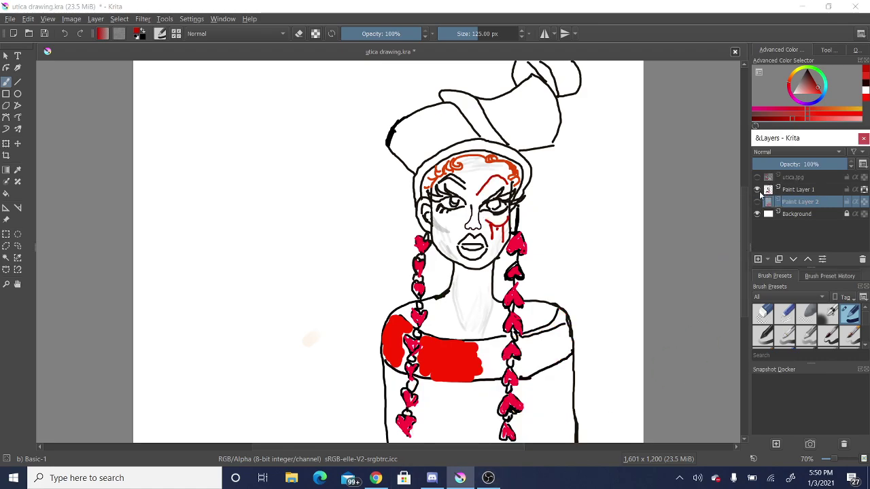
left_click(757, 202)
left_click(758, 190)
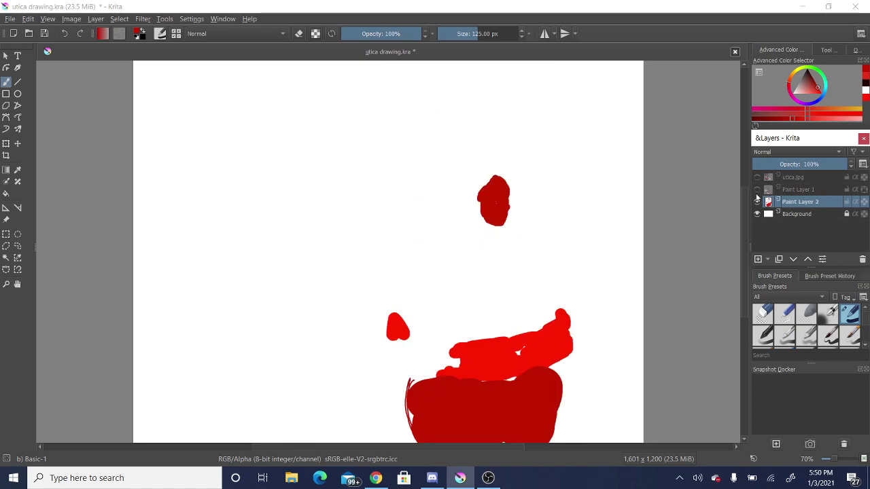
Step: Show Paint Layer 1 and toggle Paint Layer 2's visibility to compare the dress fill with the line art
left_click(760, 191)
left_click(757, 189)
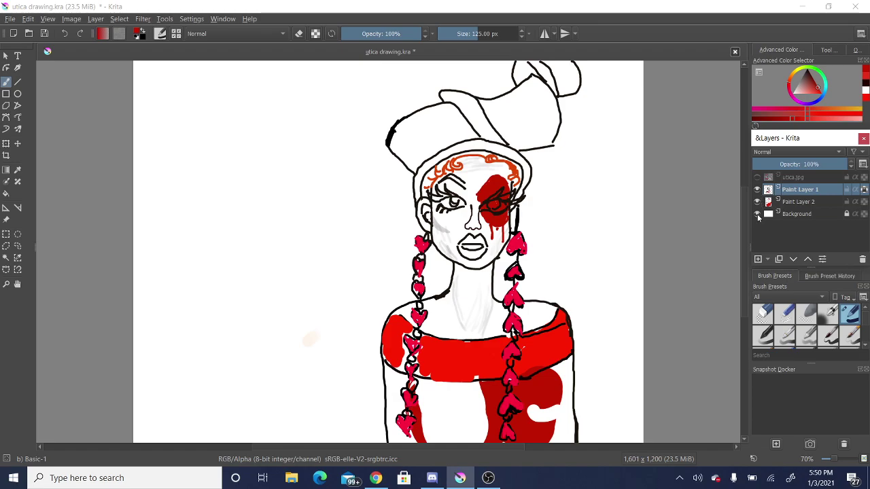
left_click(758, 203)
left_click(758, 204)
left_click(758, 203)
left_click(757, 203)
Step: Try the Overlay blending mode on Paint Layer 1 and show the utica.jpg reference layer
left_click(767, 153)
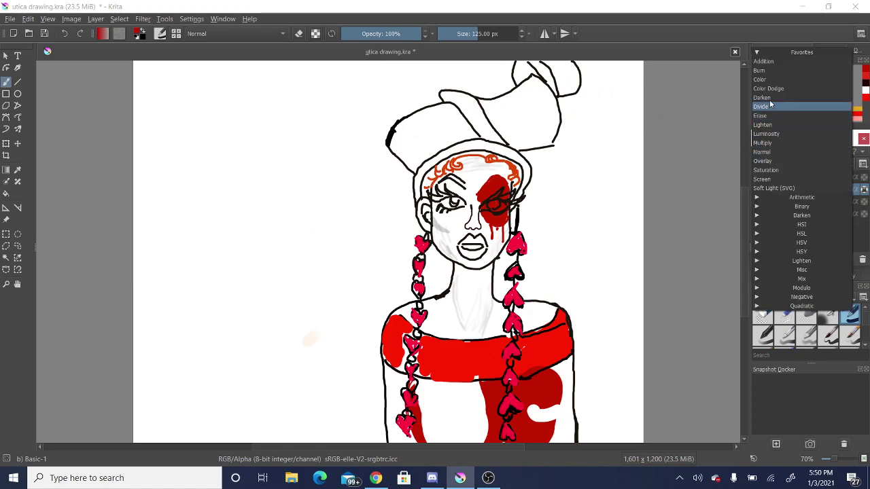
left_click(773, 161)
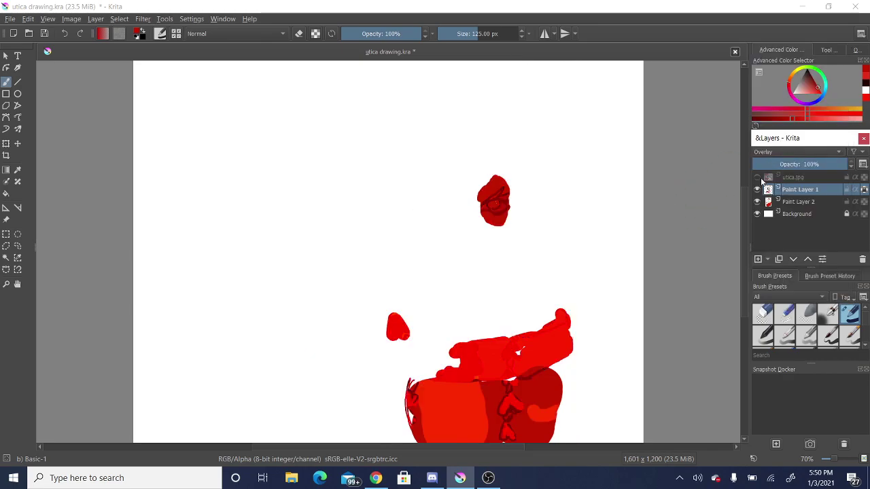
left_click(758, 178)
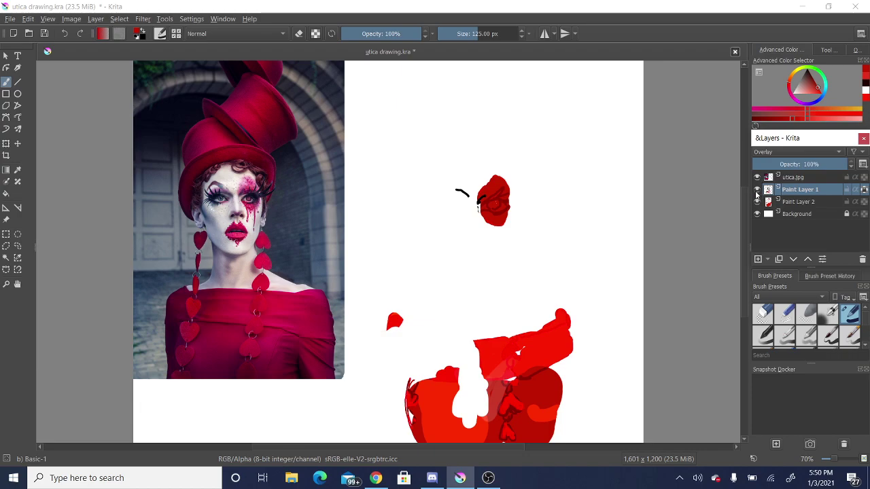
Step: Toggle the visibility of Paint Layer 1 and Paint Layer 2 to examine what each contributes beside the reference
left_click(757, 190)
left_click(757, 190)
left_click(757, 202)
left_click(757, 202)
Step: Try the Overlay blending mode on the utica.jpg layer with the layers below checked, and return it to Normal
left_click(786, 178)
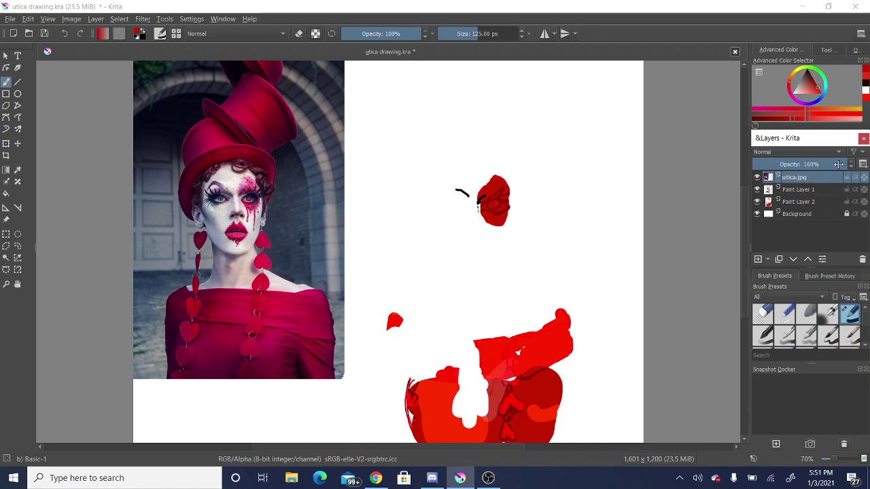
left_click(800, 155)
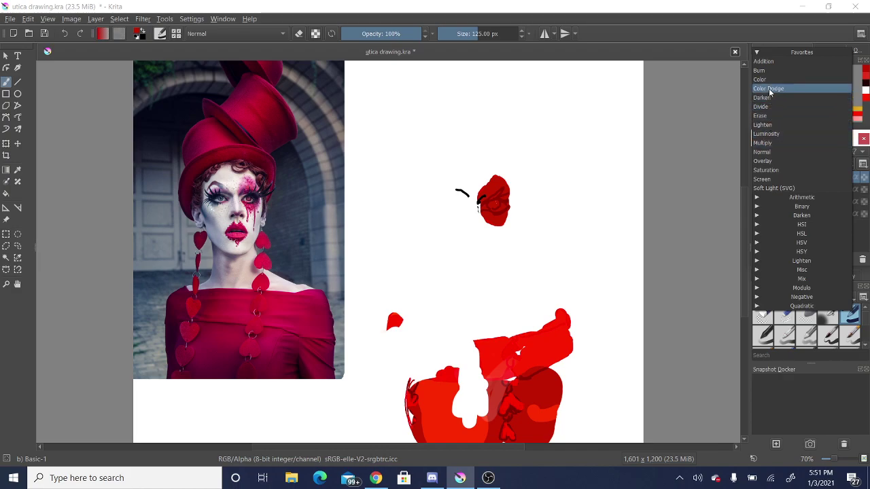
left_click(785, 163)
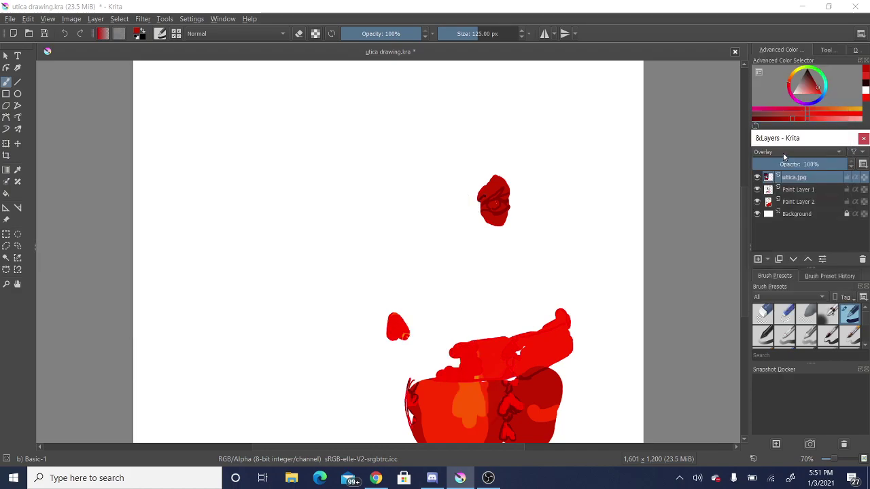
left_click(805, 193)
left_click(806, 204)
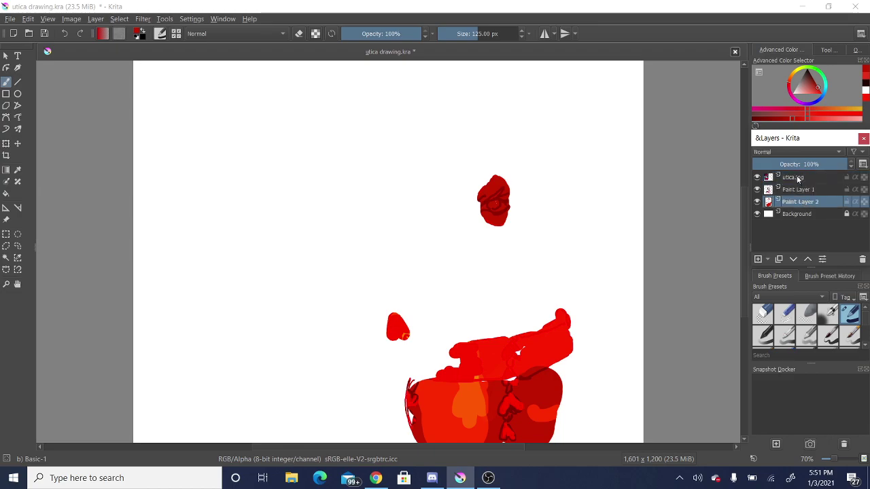
left_click(800, 177)
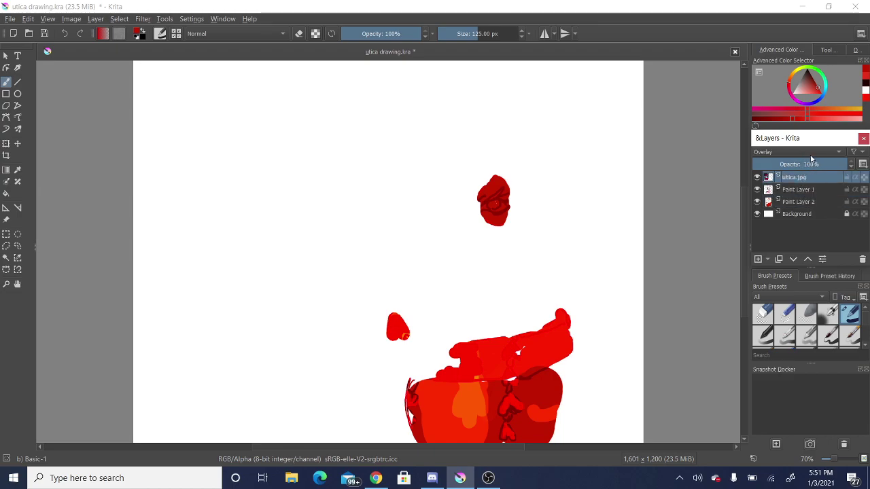
left_click(805, 154)
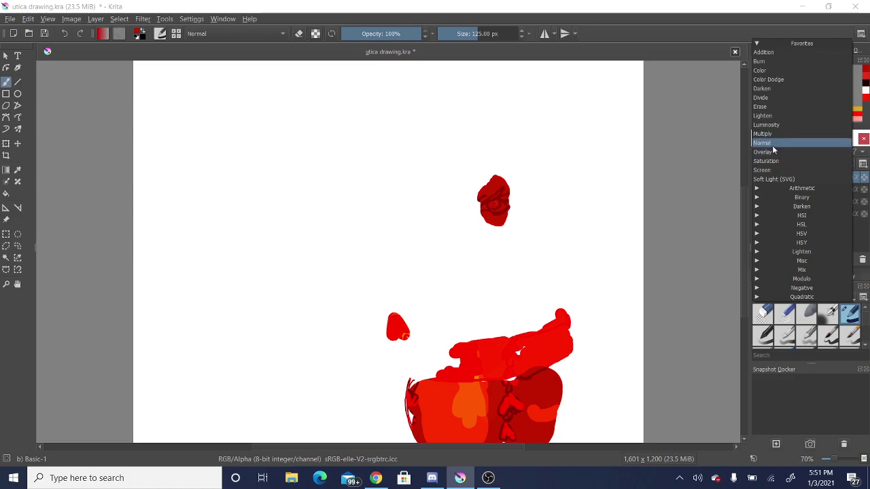
left_click(777, 144)
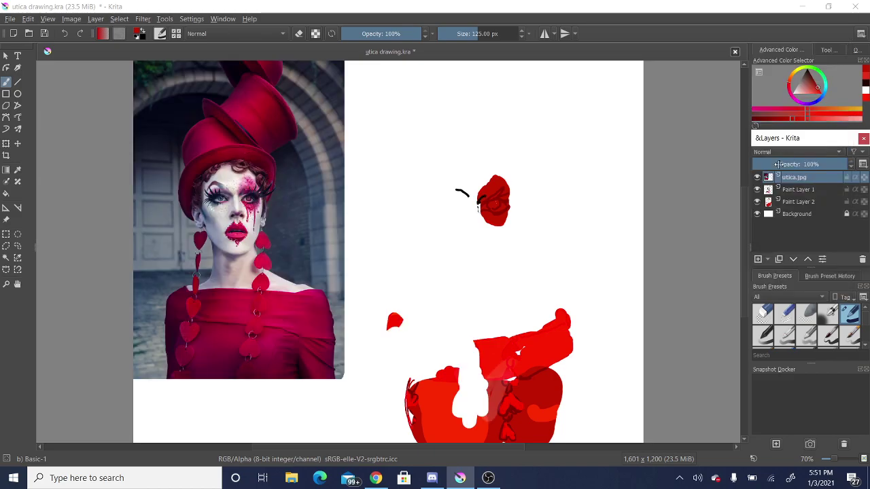
Step: Undo the recent blending mode changes, including Paint Layer 1's Overlay, and set the utica.jpg layer to Overlay
left_click(69, 36)
left_click(68, 34)
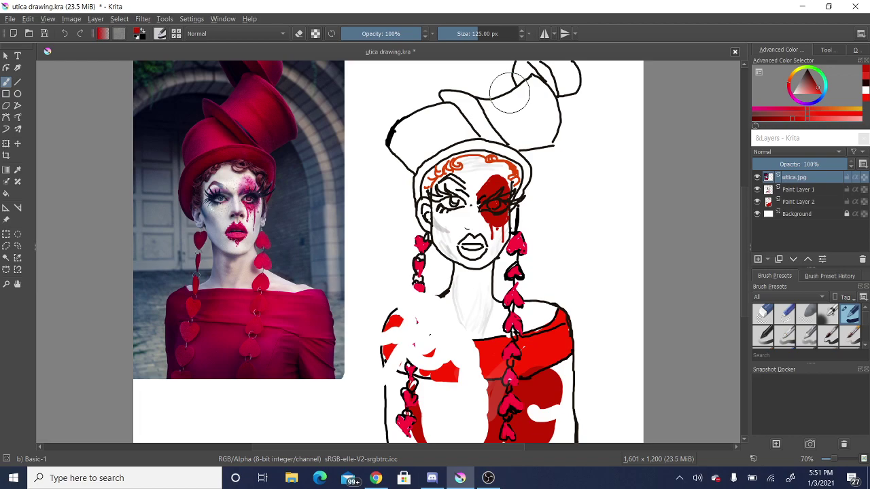
left_click(821, 154)
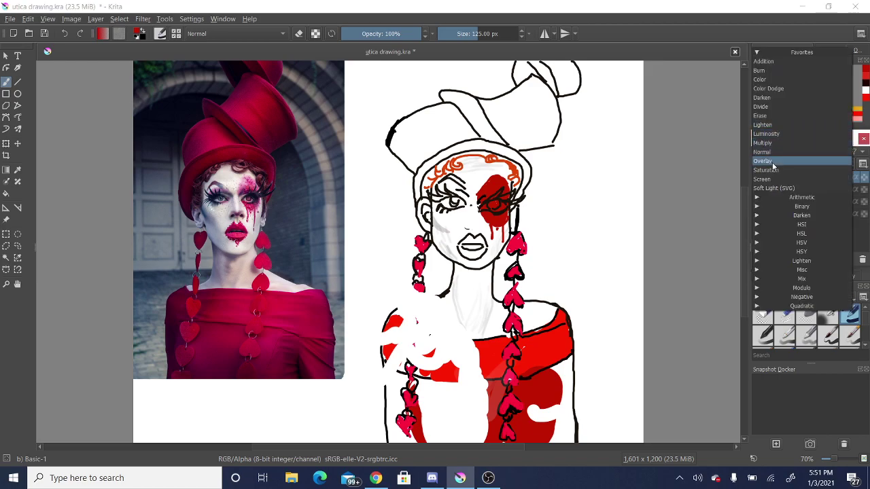
left_click(773, 163)
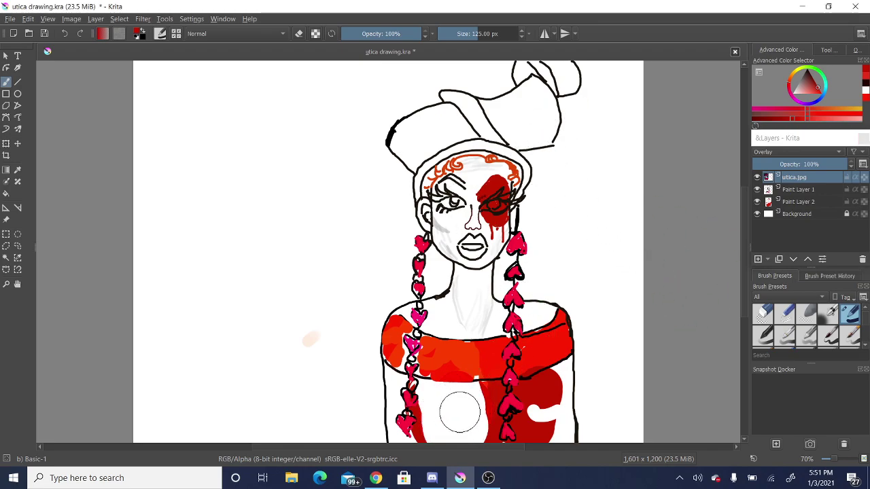
Step: Toggle Paint Layer 2's visibility repeatedly to examine which parts of the dress colour it holds
mouse_move(755, 202)
left_click(758, 204)
left_click(758, 204)
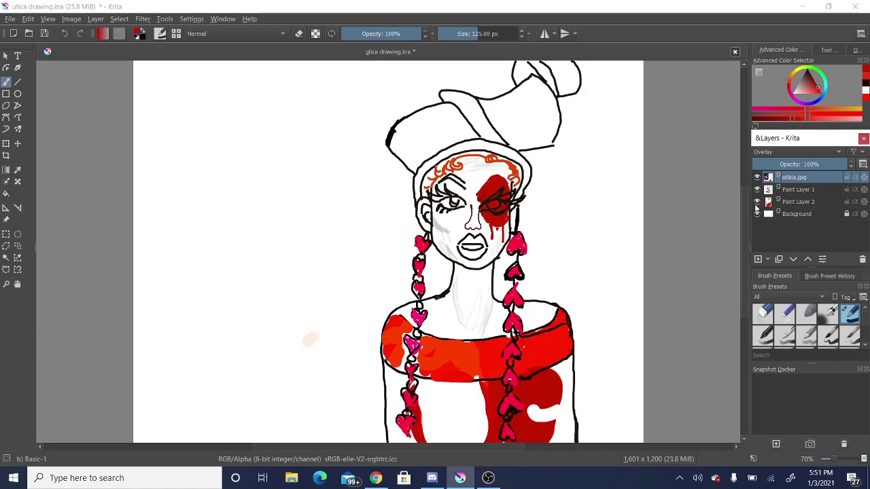
left_click(757, 203)
left_click(758, 203)
left_click(758, 204)
left_click(758, 204)
Step: Try to paint the white gap in the dress body on the Background layer, both with that layer hidden and shown
left_click(757, 214)
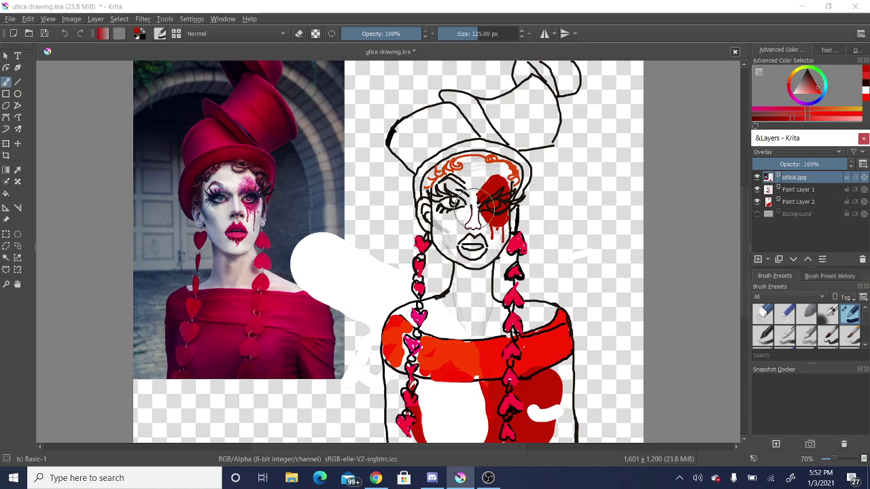
left_click(775, 214)
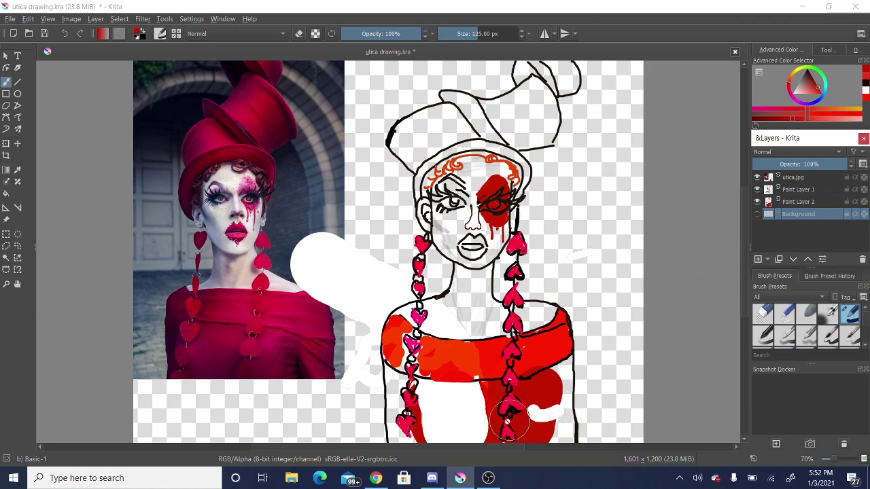
left_click(458, 412)
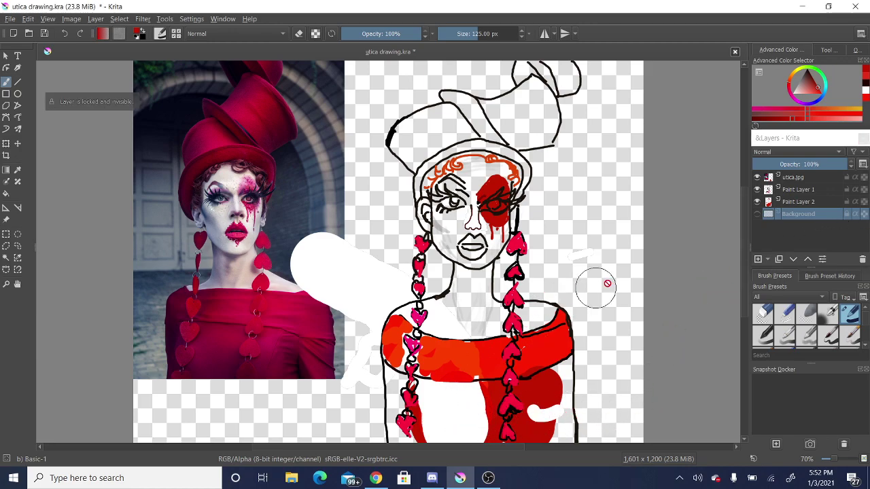
left_click(798, 217)
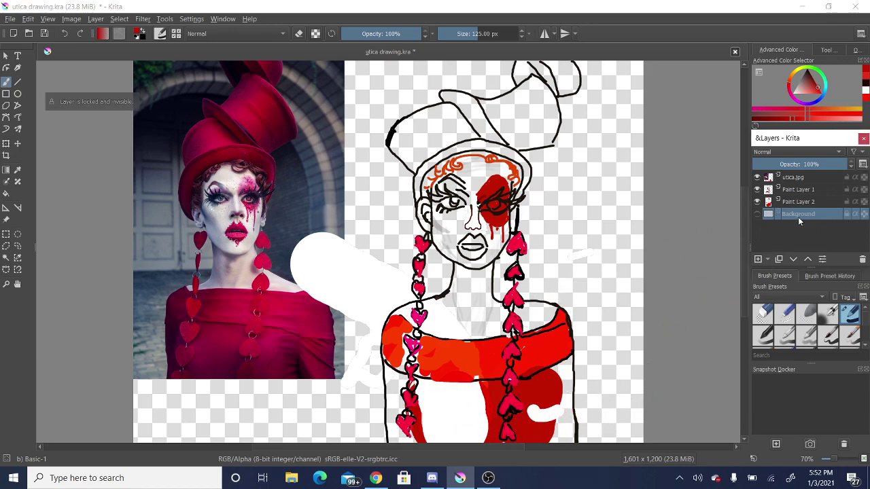
left_click(760, 215)
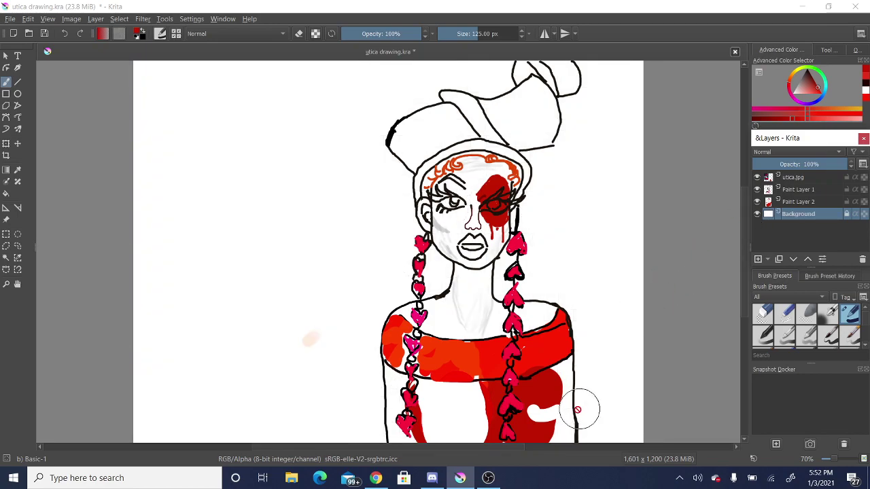
left_click(469, 420)
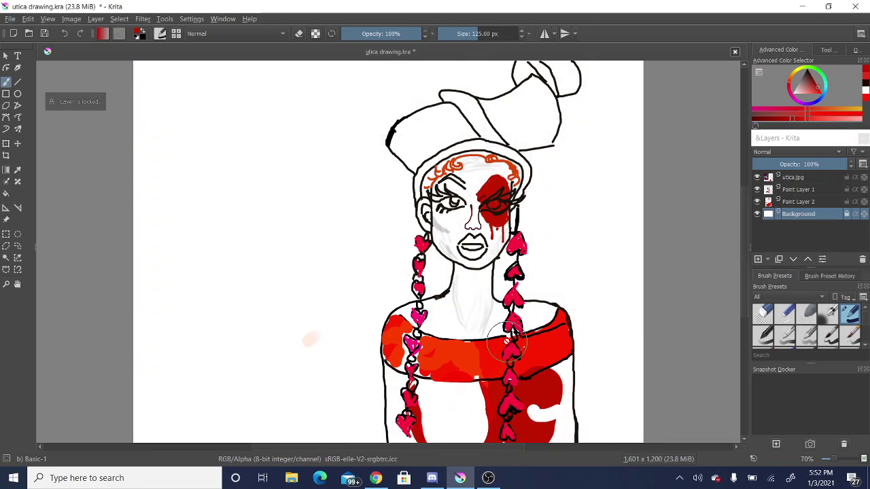
double_click(796, 202)
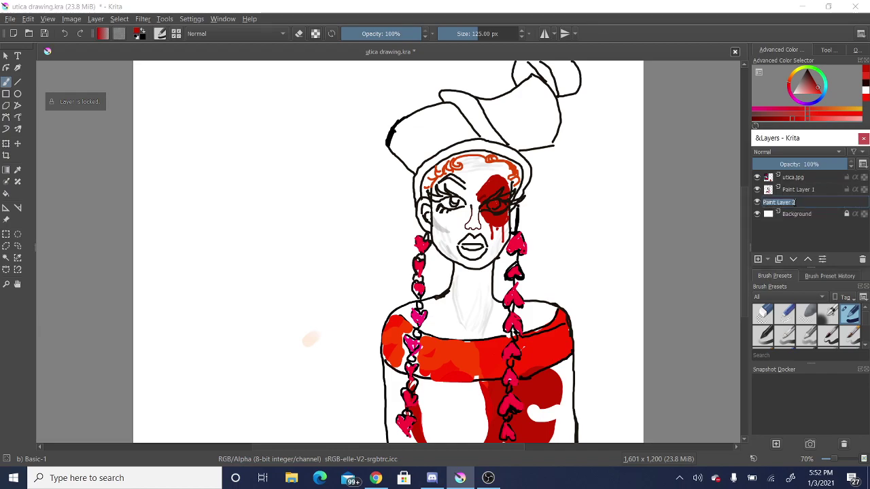
left_click(822, 199)
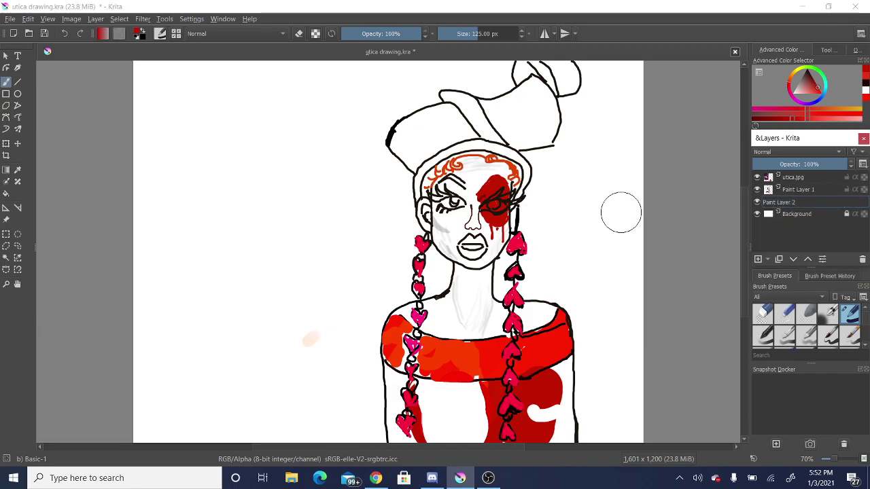
left_click(793, 215)
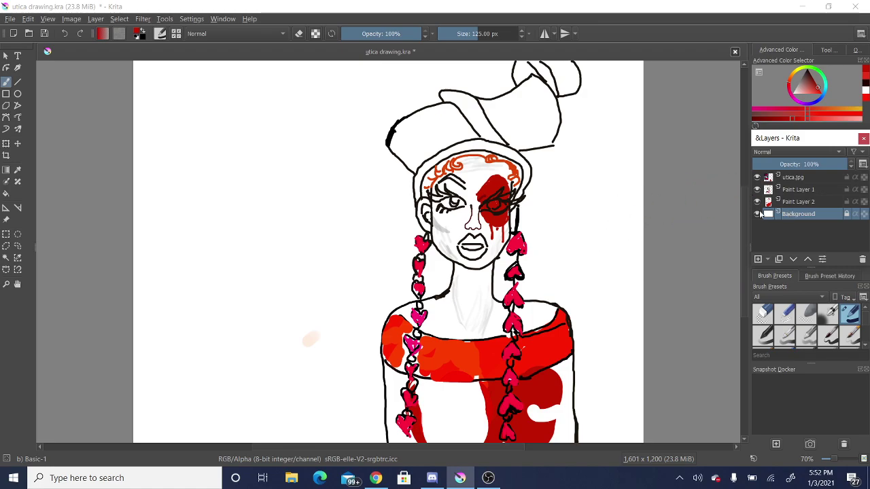
left_click(796, 202)
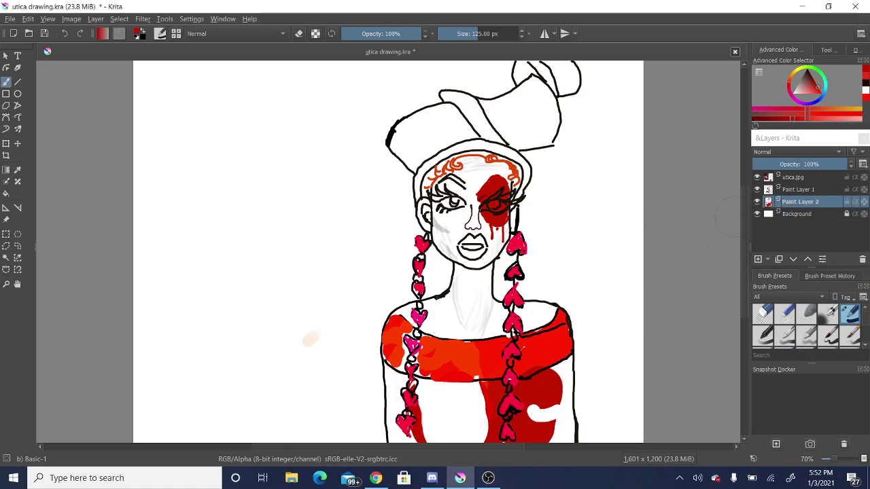
Step: Fill the white gaps in the dress body below the collar with dark red on Paint Layer 1
left_click(778, 193)
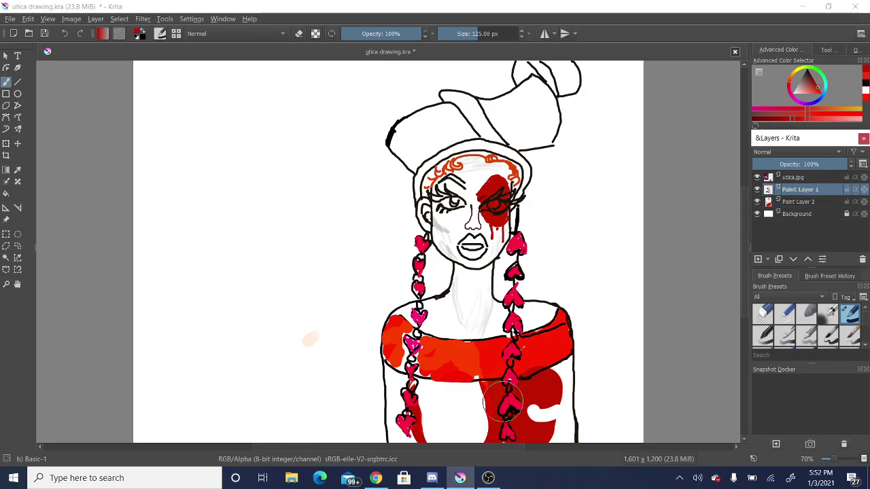
left_click(467, 410)
mouse_move(466, 410)
left_mouse_down()
mouse_move(444, 416)
mouse_move(441, 423)
mouse_move(434, 396)
mouse_move(473, 401)
mouse_move(458, 405)
mouse_move(471, 401)
mouse_move(461, 405)
mouse_move(465, 424)
mouse_move(475, 426)
mouse_move(454, 392)
mouse_move(457, 353)
left_mouse_up()
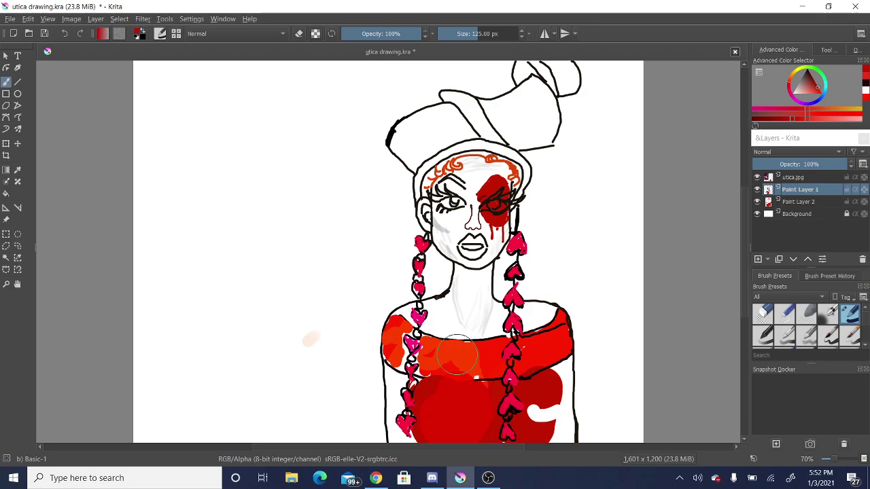
left_click_drag(458, 354, 460, 359)
mouse_move(544, 417)
left_mouse_down()
mouse_move(540, 392)
mouse_move(543, 422)
left_mouse_up()
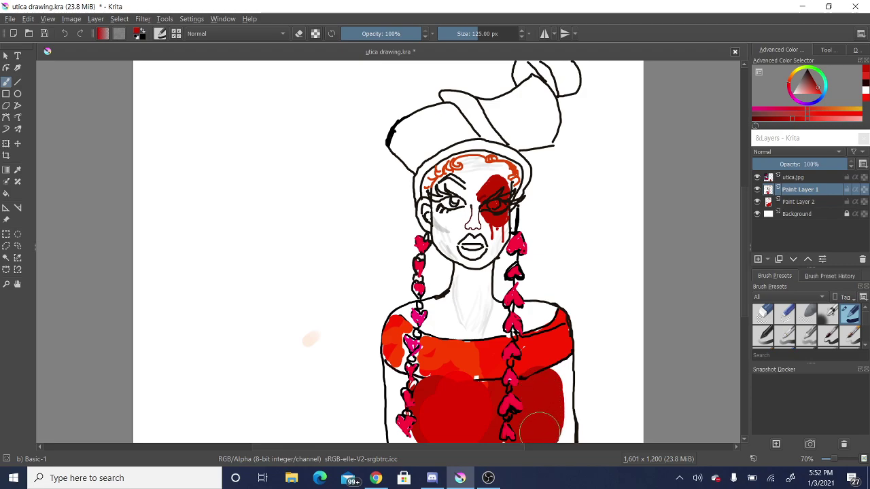
left_click_drag(467, 422, 467, 416)
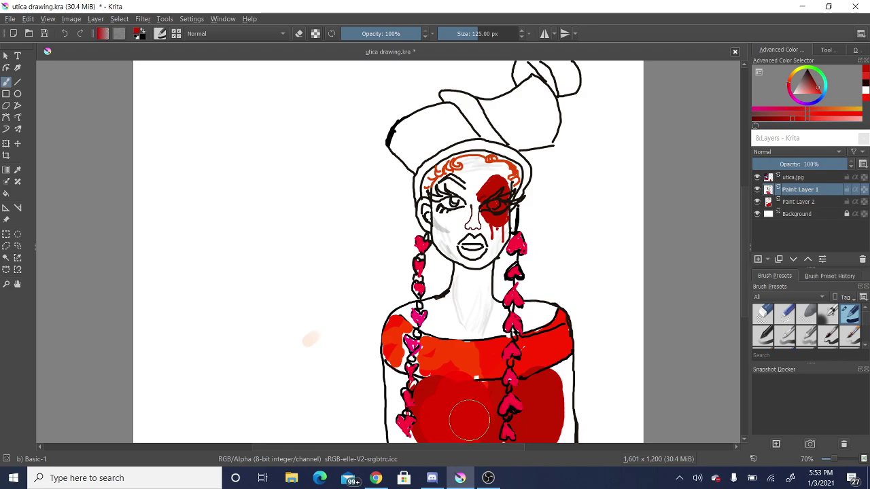
Step: Try a darker red stroke over the dress collar beside the heart earring chain and undo it
left_click(789, 122)
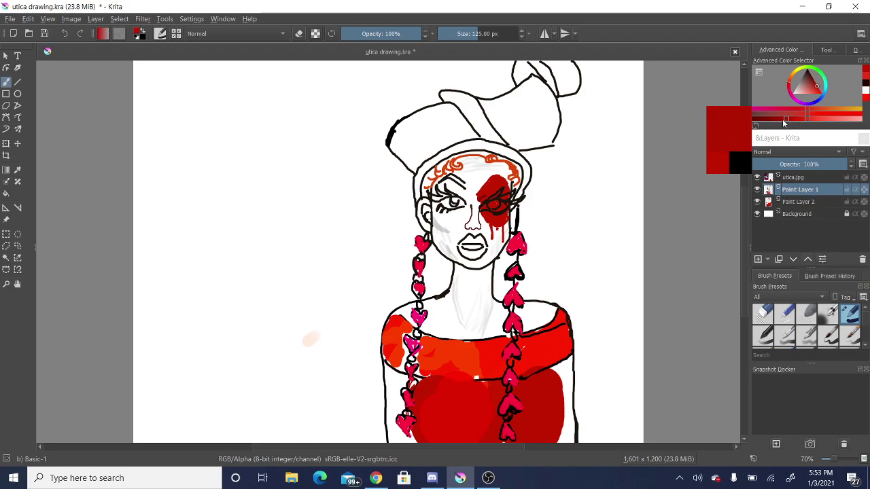
left_click_drag(492, 367, 484, 384)
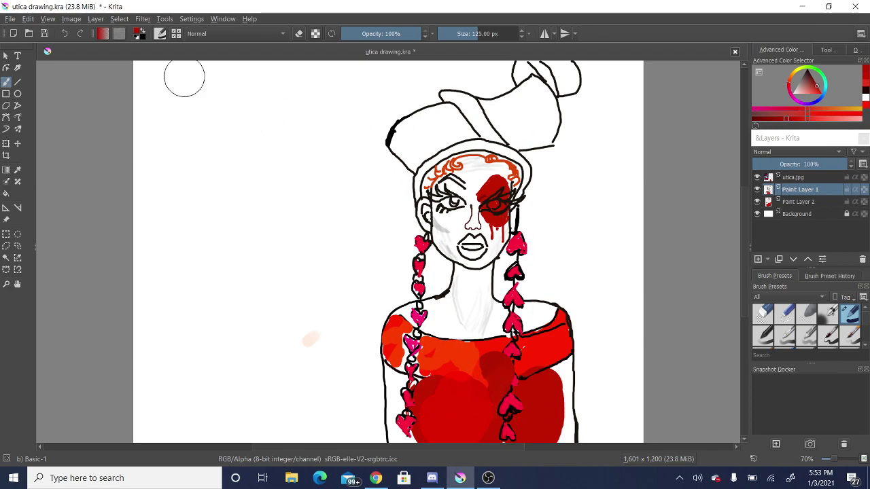
left_click(65, 35)
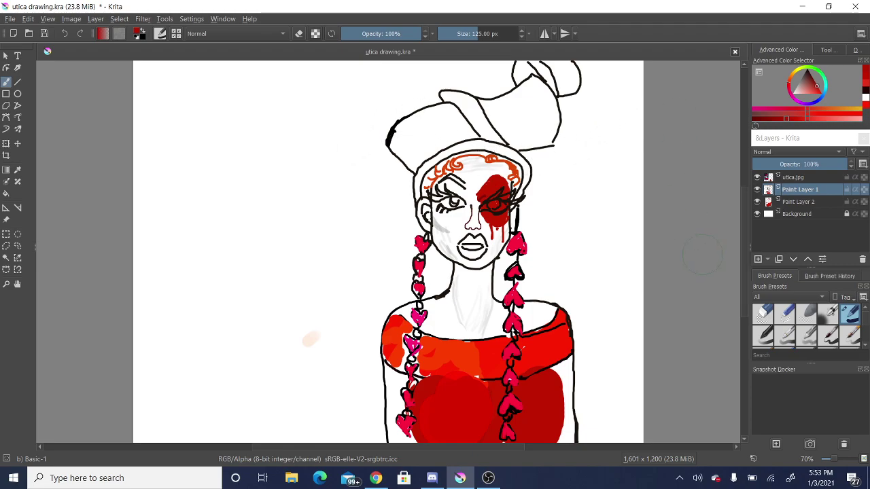
Step: Hide the Background layer and paint the lower hat crown in a more muted red on Paint Layer 1
left_click(757, 214)
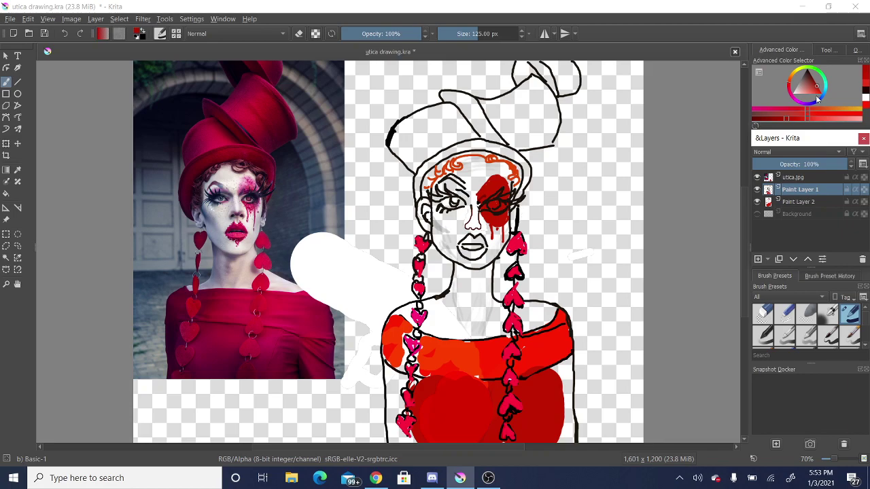
left_click(824, 93)
left_click_drag(820, 95, 816, 89)
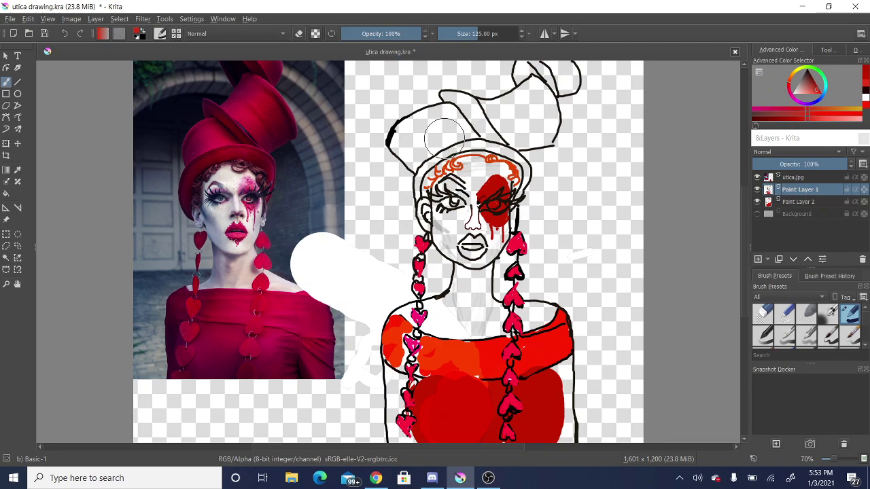
mouse_move(424, 138)
left_mouse_down()
mouse_move(430, 132)
mouse_move(412, 140)
mouse_move(417, 155)
mouse_move(413, 144)
mouse_move(428, 128)
left_mouse_up()
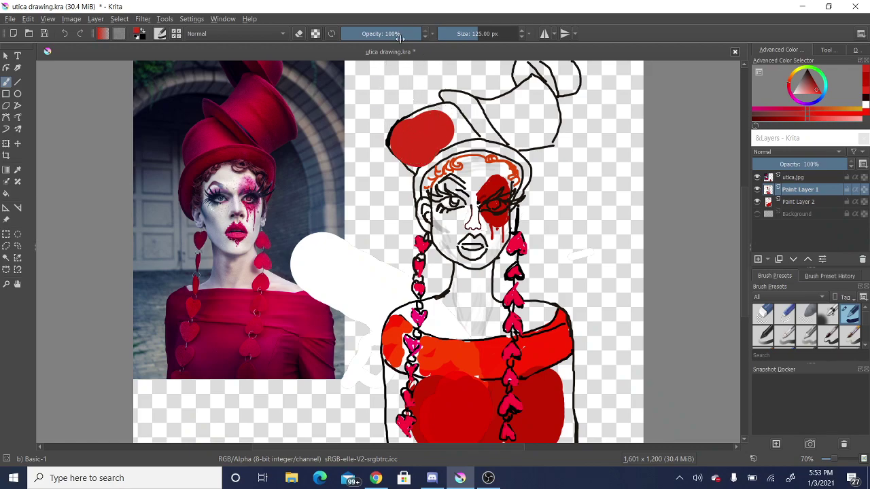
Step: Finish filling the lower hat crown with muted red, using a 22.93 px brush at 100% opacity
left_click_drag(407, 36, 427, 35)
left_click(412, 36)
left_click_drag(479, 34, 460, 35)
mouse_move(413, 124)
left_mouse_down()
mouse_move(450, 107)
mouse_move(453, 115)
mouse_move(442, 116)
mouse_move(457, 117)
mouse_move(450, 111)
mouse_move(455, 139)
left_mouse_up()
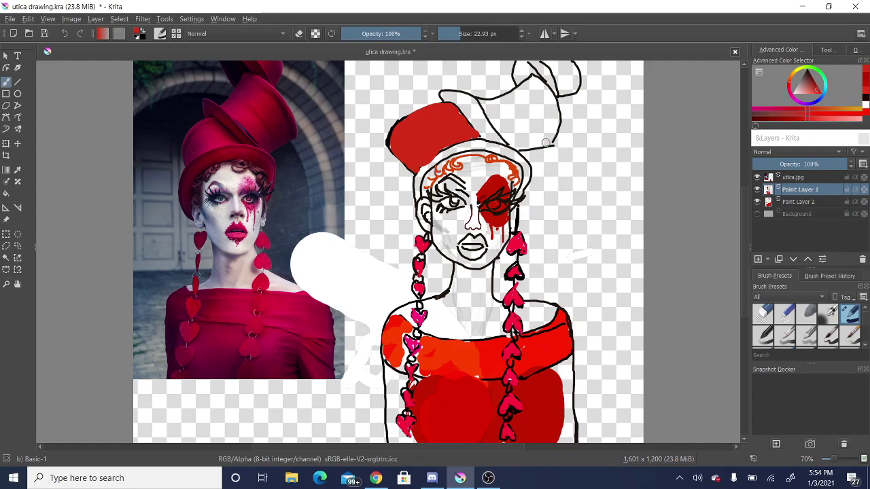
Step: Fill the middle hat crown and the topmost hat piece with the same muted red
mouse_move(549, 143)
left_mouse_down()
mouse_move(554, 103)
mouse_move(535, 84)
mouse_move(553, 102)
mouse_move(551, 94)
mouse_move(532, 81)
mouse_move(483, 100)
mouse_move(511, 143)
mouse_move(538, 144)
mouse_move(520, 146)
mouse_move(543, 143)
mouse_move(536, 144)
mouse_move(550, 128)
mouse_move(527, 137)
mouse_move(542, 122)
mouse_move(546, 129)
mouse_move(531, 139)
mouse_move(493, 107)
mouse_move(520, 99)
mouse_move(507, 100)
mouse_move(517, 112)
mouse_move(529, 107)
mouse_move(518, 116)
mouse_move(540, 105)
mouse_move(518, 97)
mouse_move(545, 121)
left_mouse_up()
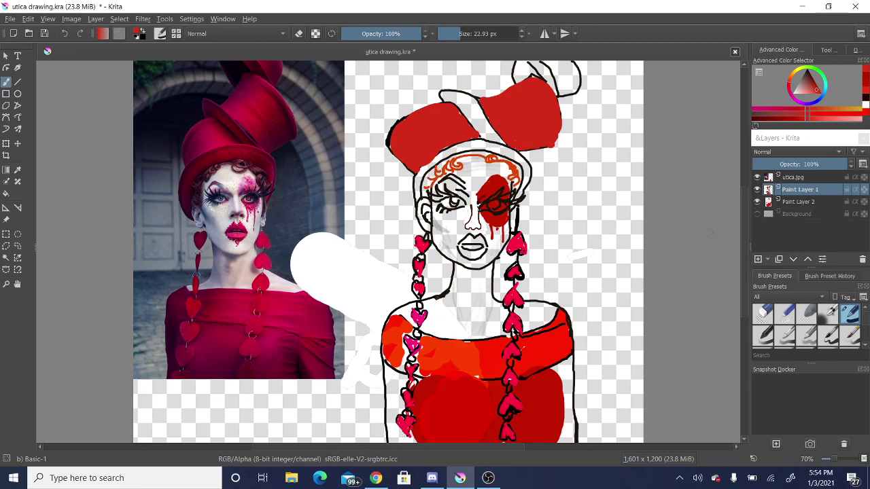
left_click(574, 87)
mouse_move(575, 81)
left_mouse_down()
mouse_move(565, 65)
mouse_move(557, 82)
mouse_move(556, 71)
mouse_move(566, 72)
mouse_move(565, 85)
left_mouse_up()
left_click_drag(570, 83, 570, 86)
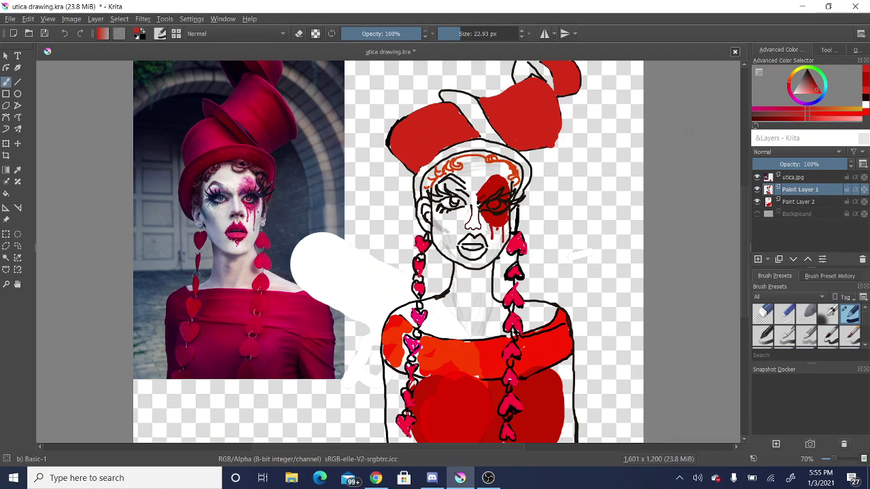
Step: Paint the brims of all three stacked hats dark red and fill the opening beside the topmost brim with near-black
left_click(779, 123)
left_click(423, 176)
mouse_move(427, 166)
left_mouse_down()
mouse_move(464, 144)
mouse_move(498, 143)
mouse_move(528, 163)
mouse_move(520, 195)
left_mouse_up()
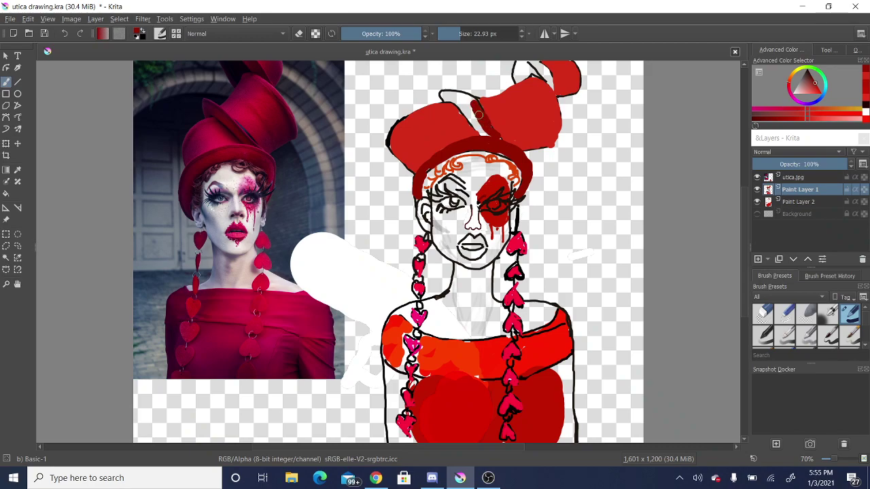
mouse_move(472, 103)
left_mouse_down()
mouse_move(443, 98)
mouse_move(491, 134)
mouse_move(454, 95)
mouse_move(496, 135)
left_mouse_up()
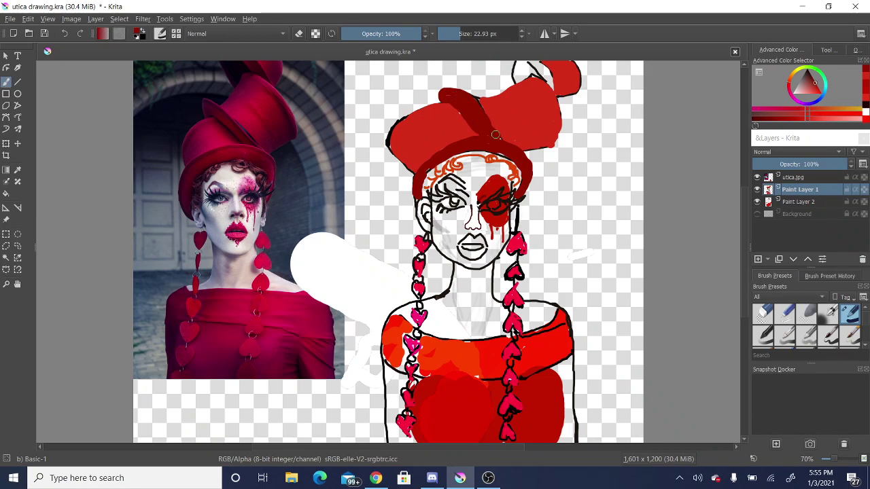
mouse_move(550, 86)
left_mouse_down()
mouse_move(527, 62)
mouse_move(542, 67)
mouse_move(522, 65)
left_mouse_up()
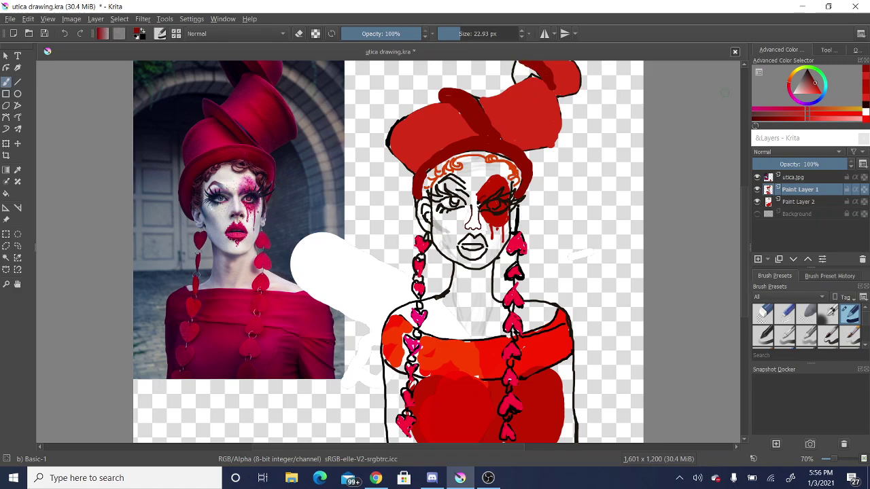
left_click(809, 76)
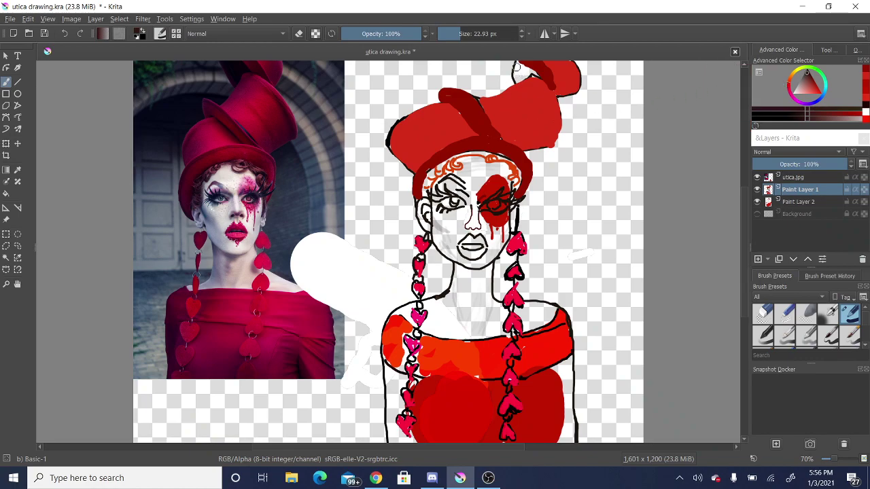
mouse_move(517, 69)
left_mouse_down()
mouse_move(514, 79)
mouse_move(534, 77)
mouse_move(514, 64)
mouse_move(520, 78)
left_mouse_up()
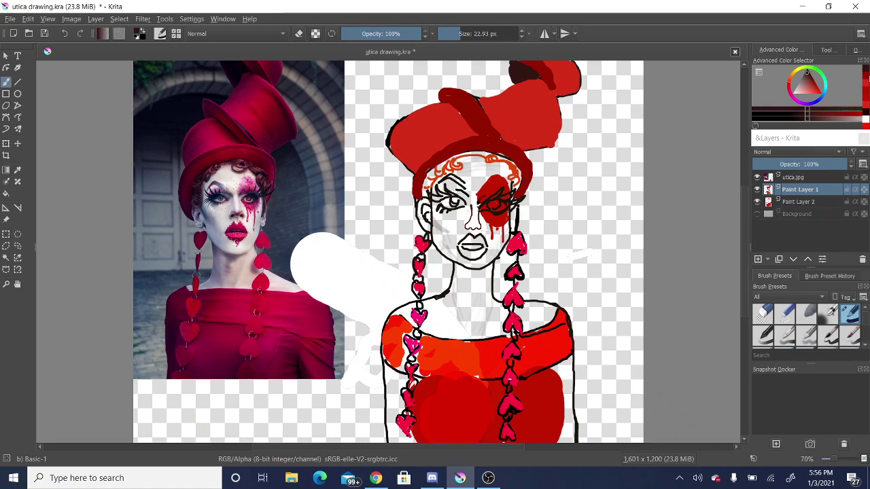
Step: Shade the lower and middle hat crowns in dark red with the Basic-2 Opacity brush at 17.86 px, using 62% and 77% opacity
left_click(787, 85)
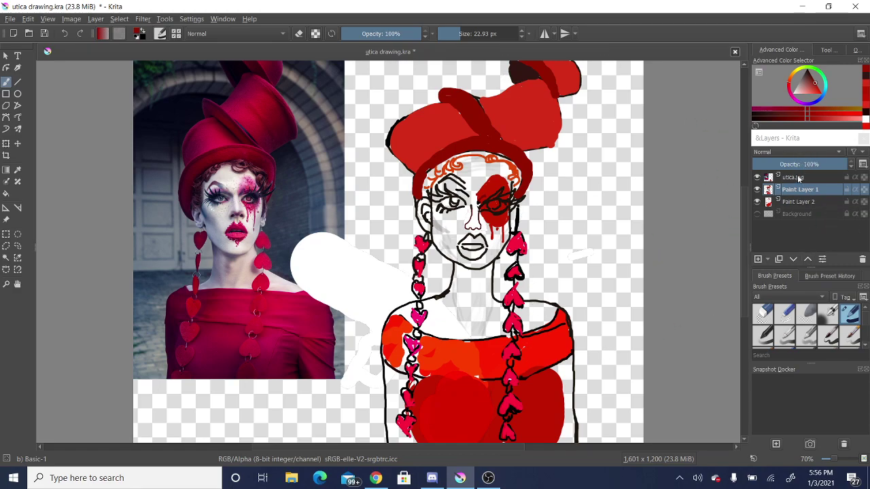
left_click(764, 336)
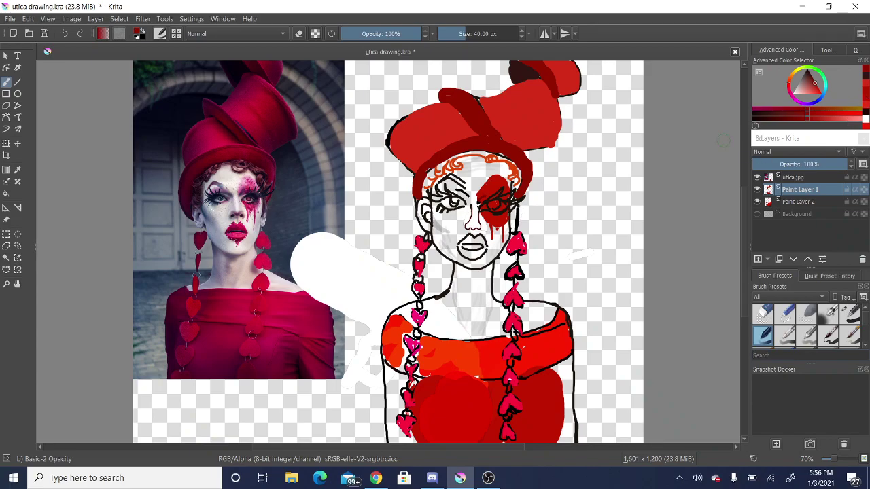
left_click_drag(416, 37, 391, 38)
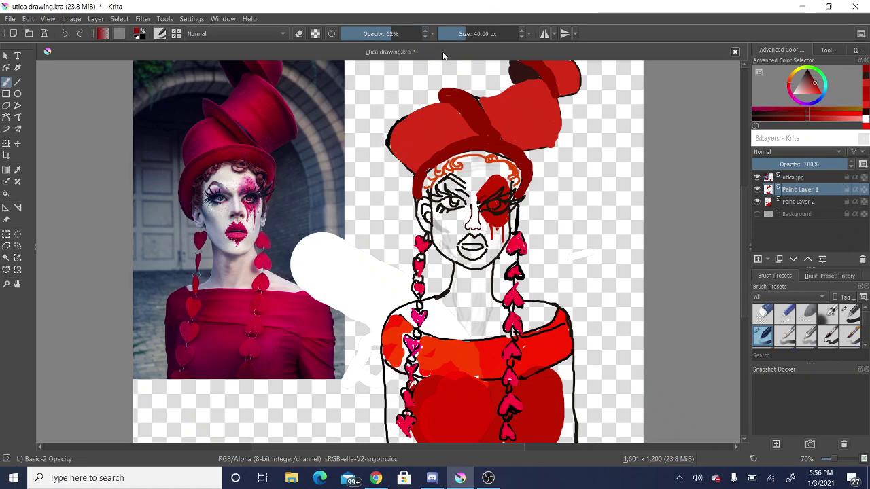
left_click(458, 36)
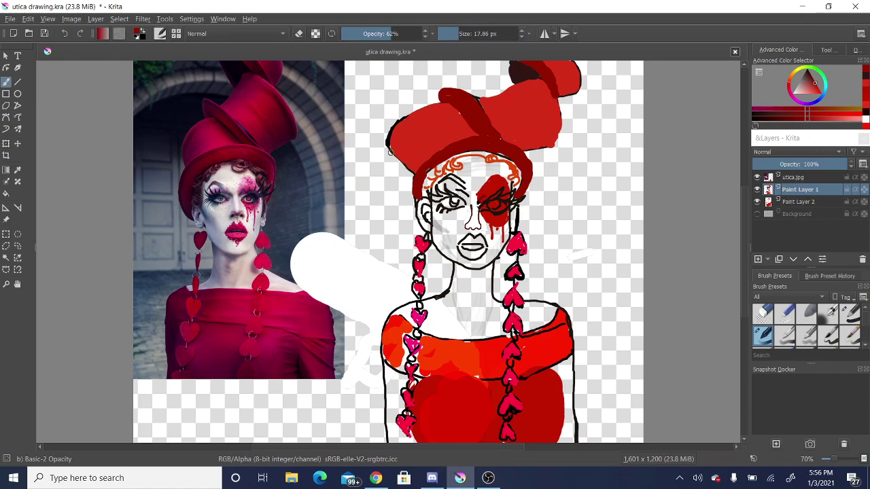
left_click_drag(420, 118, 426, 115)
key("o")
key("o")
key("o")
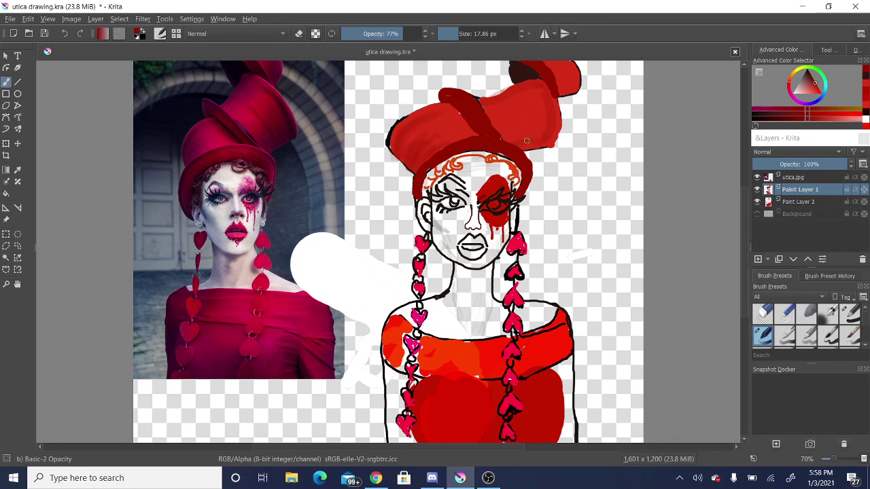
mouse_move(533, 132)
left_mouse_down()
mouse_move(524, 109)
mouse_move(528, 127)
left_mouse_up()
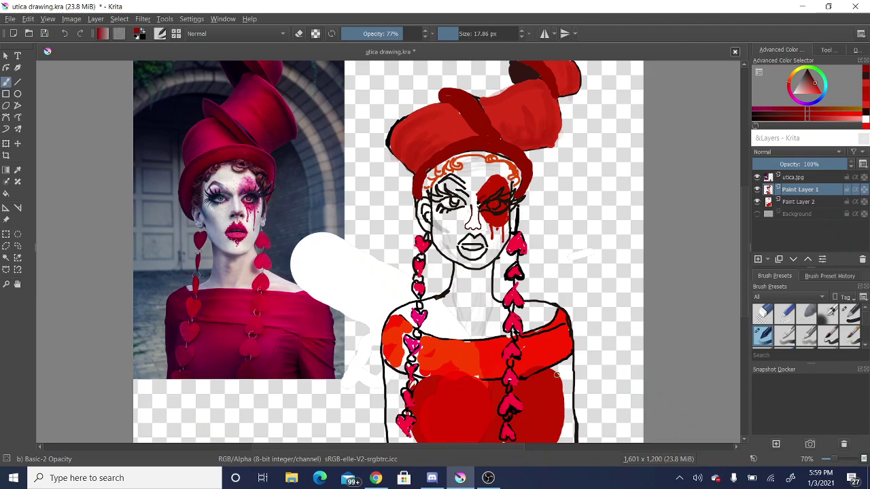
Step: Toggle the visibility of the Background layer and Paint Layer 2 to check what each contributes to the drawing
left_click(757, 216)
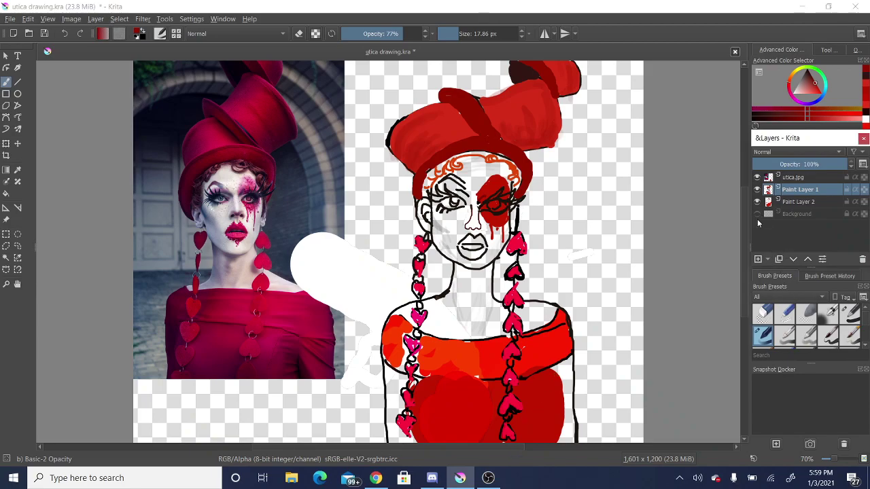
left_click(757, 216)
left_click(758, 214)
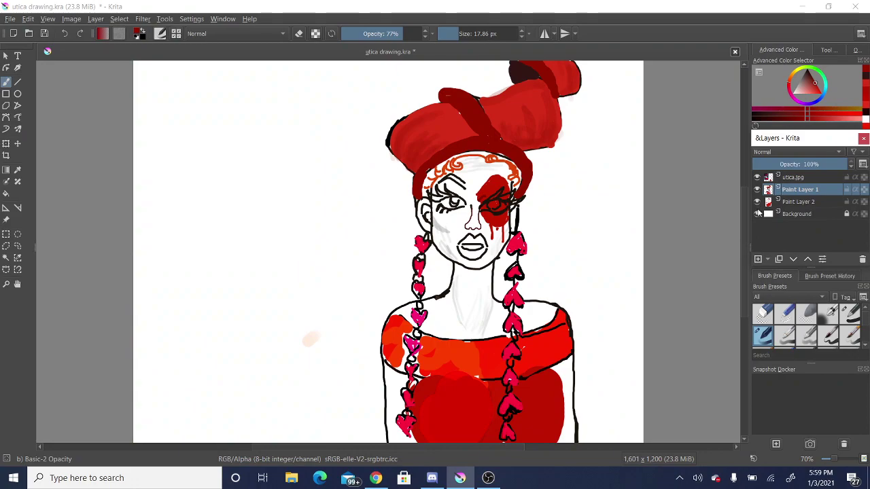
left_click(757, 214)
left_click(758, 214)
left_click(757, 214)
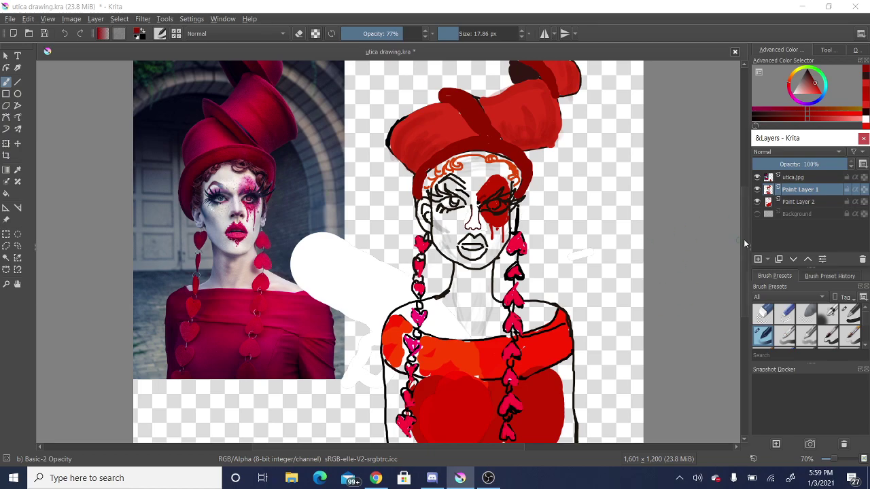
left_click(757, 202)
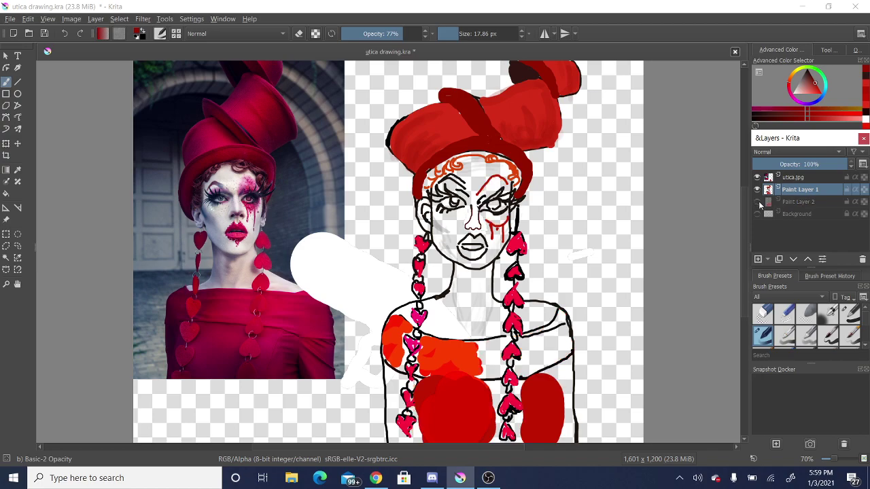
left_click(758, 202)
left_click(789, 204)
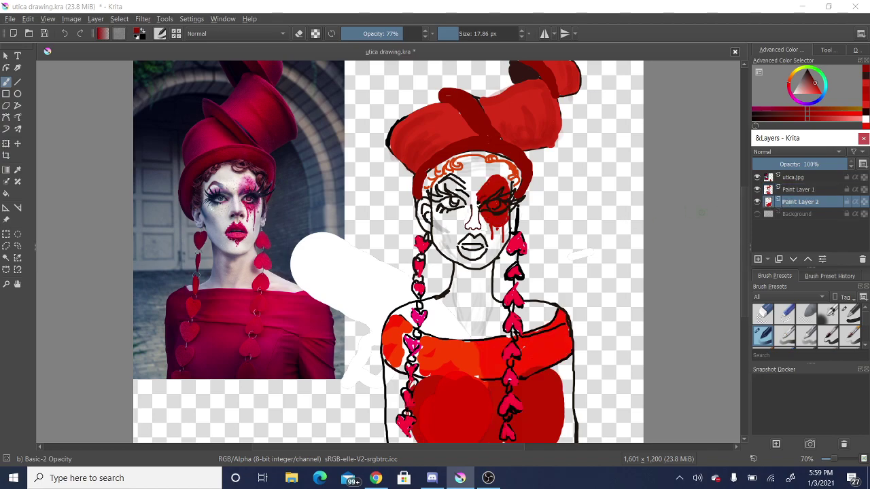
left_click(796, 191)
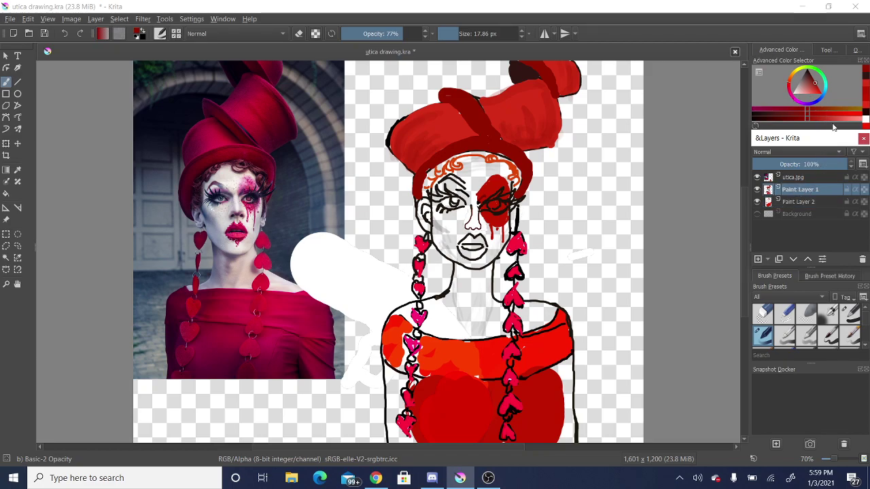
Step: Draw thick black upper lashes on the red-painted eye using the Basic-1 brush at 8.56 px on Paint Layer 1
left_click(810, 71)
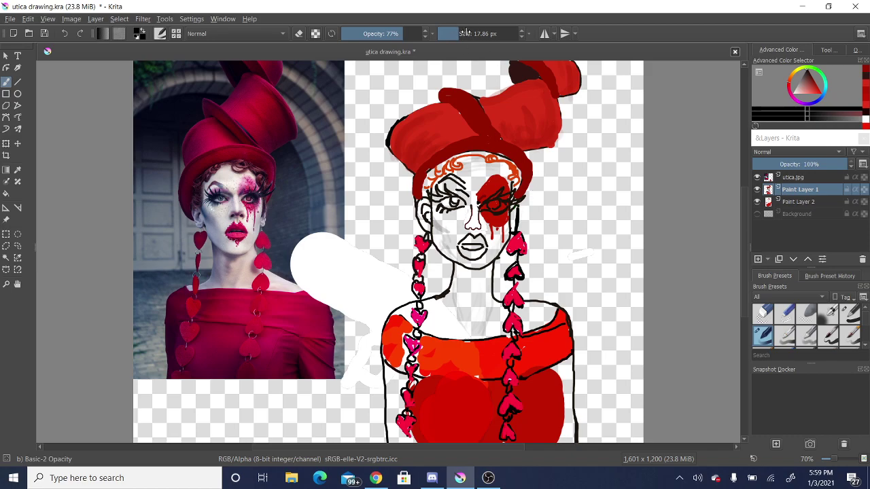
left_click_drag(457, 37, 450, 38)
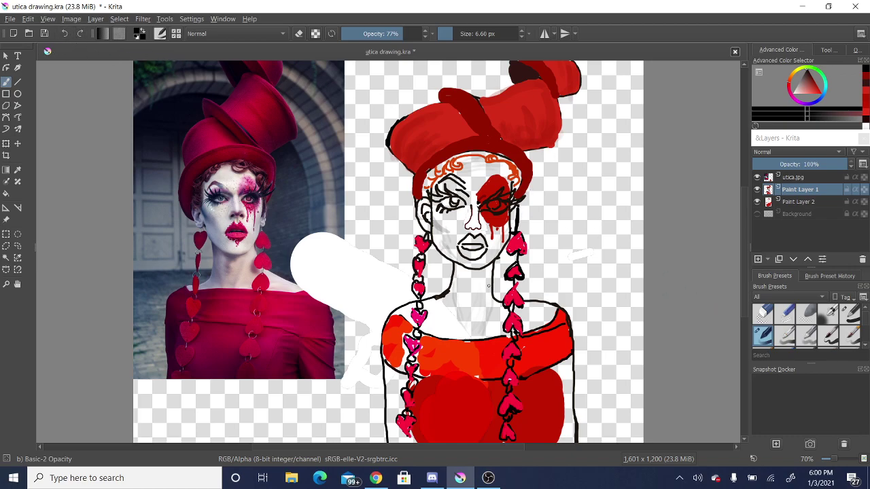
left_click(849, 314)
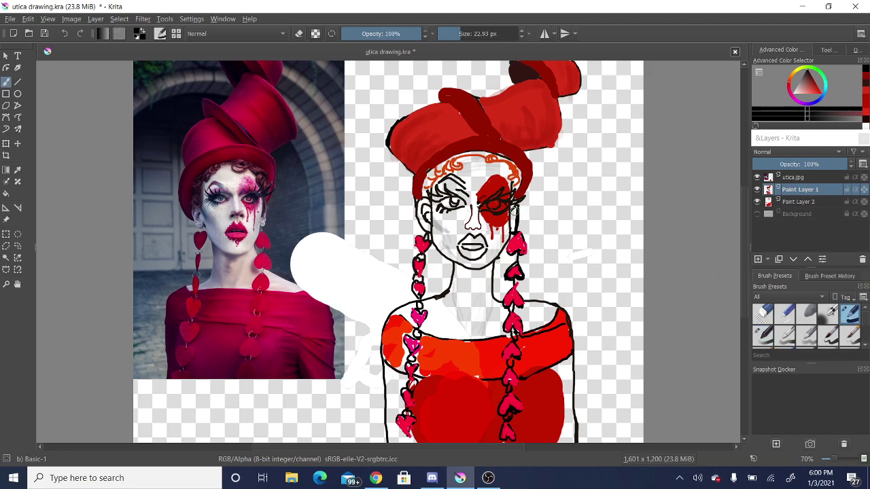
left_click_drag(462, 40, 453, 42)
left_click_drag(513, 203, 529, 194)
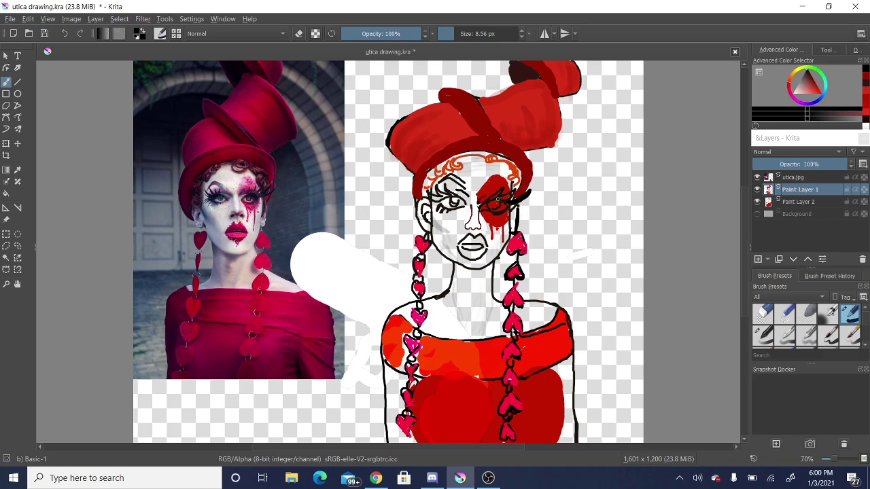
mouse_move(497, 200)
left_mouse_down()
mouse_move(520, 183)
mouse_move(503, 196)
left_mouse_up()
Step: Draw matching thick black upper lashes on the eye without red makeup
mouse_move(438, 199)
left_mouse_down()
mouse_move(422, 186)
mouse_move(439, 198)
left_mouse_up()
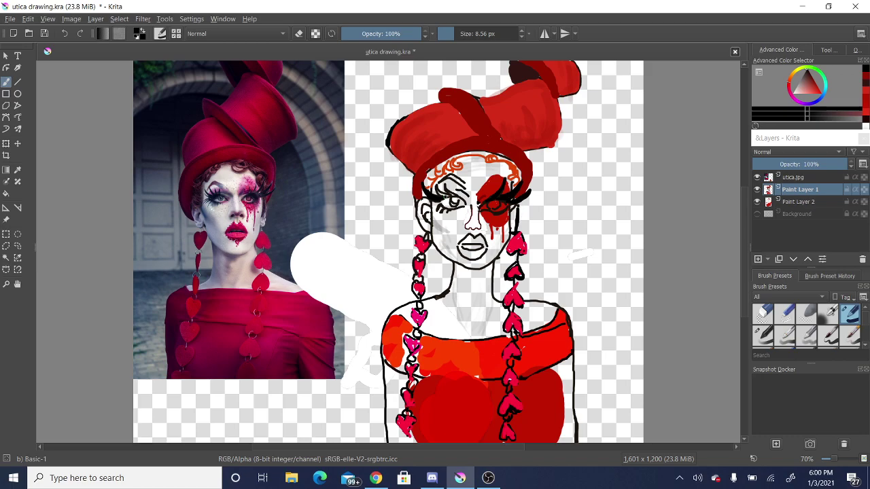
left_click_drag(440, 177, 443, 196)
left_click_drag(451, 195, 464, 200)
Step: Thicken the black eyebrow above the eye without red makeup using the Basic-1 brush, undoing the unwanted strokes
left_click(762, 337)
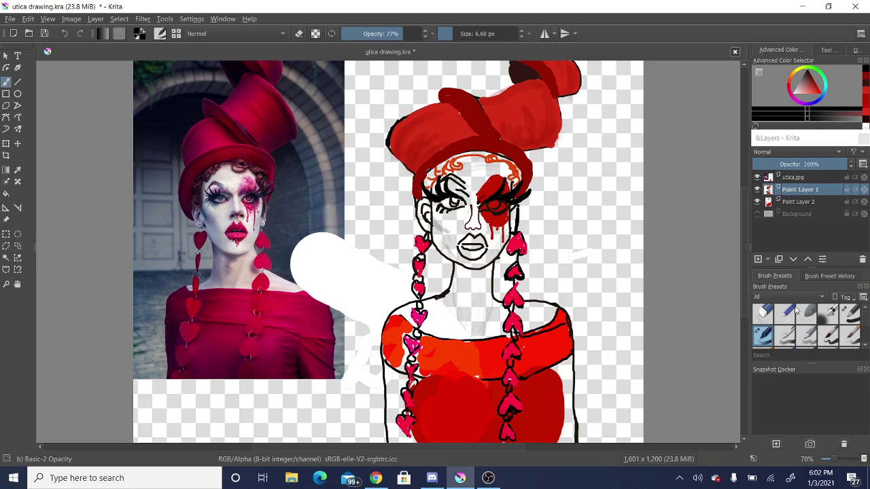
left_click(851, 313)
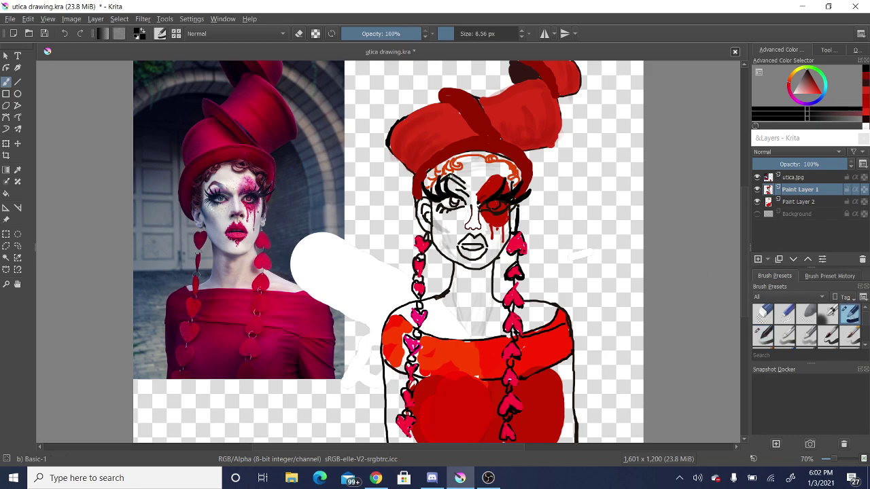
left_click_drag(451, 174, 455, 173)
left_click(65, 33)
left_click(64, 33)
Step: Try a black mark below the eyebrow with the Basic-2 Opacity brush, undo it, and set that brush's opacity to 100%
left_click(768, 338)
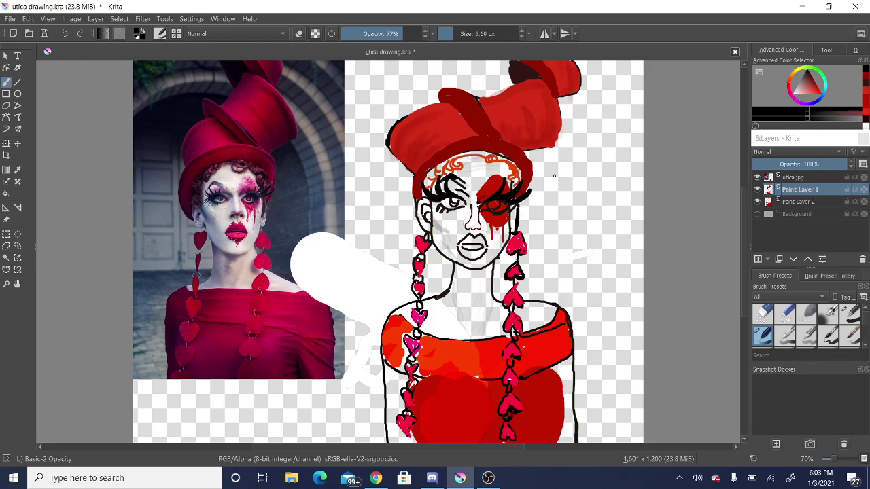
left_click(455, 189)
left_click(66, 35)
left_click_drag(402, 37, 421, 49)
left_click_drag(418, 36, 431, 37)
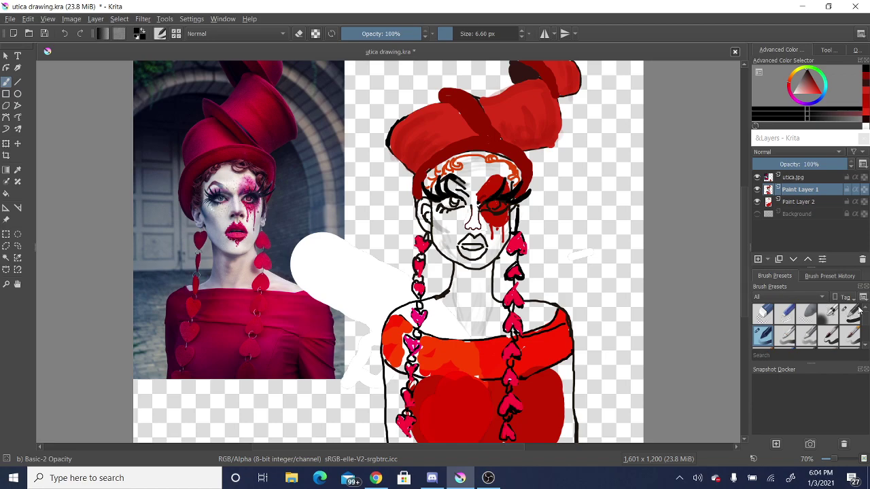
Step: Add soft red eyeshadow above and below the eye without red makeup, using the Basic-2 Opacity brush at 6.60 px
left_click(849, 312)
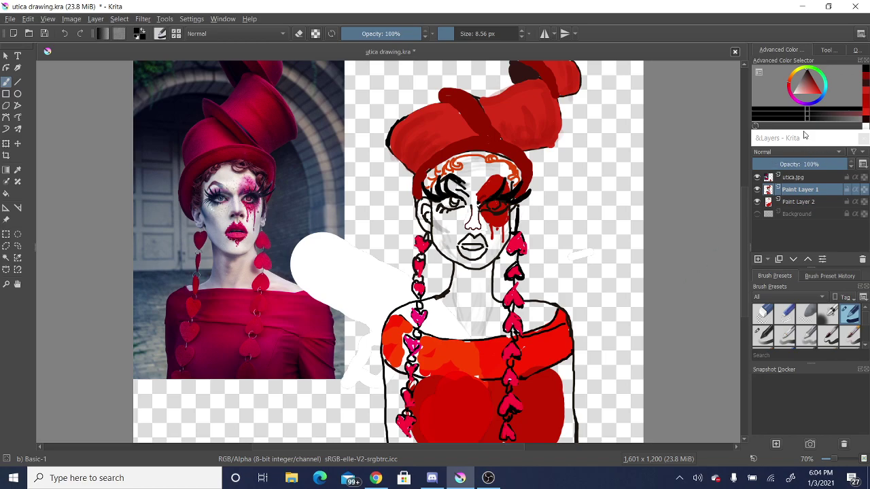
left_click(819, 95)
left_click(818, 94)
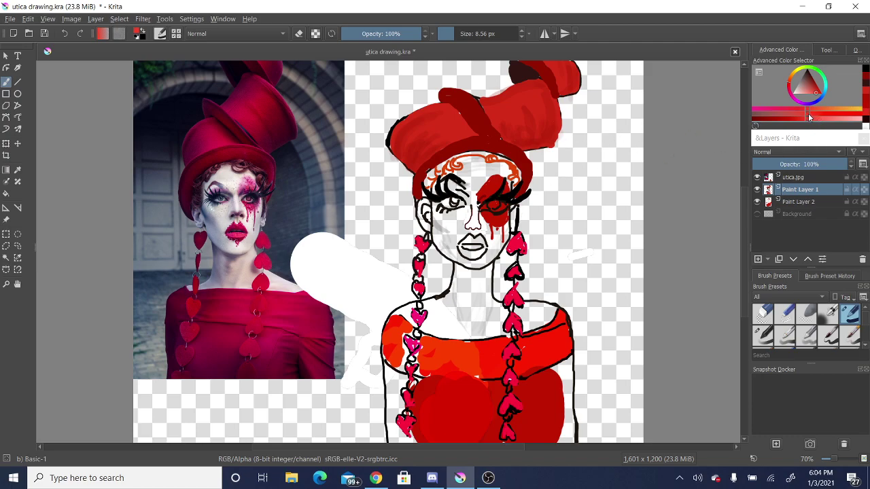
mouse_move(807, 117)
left_mouse_down()
mouse_move(855, 117)
mouse_move(799, 118)
mouse_move(816, 120)
left_mouse_up()
left_click(765, 336)
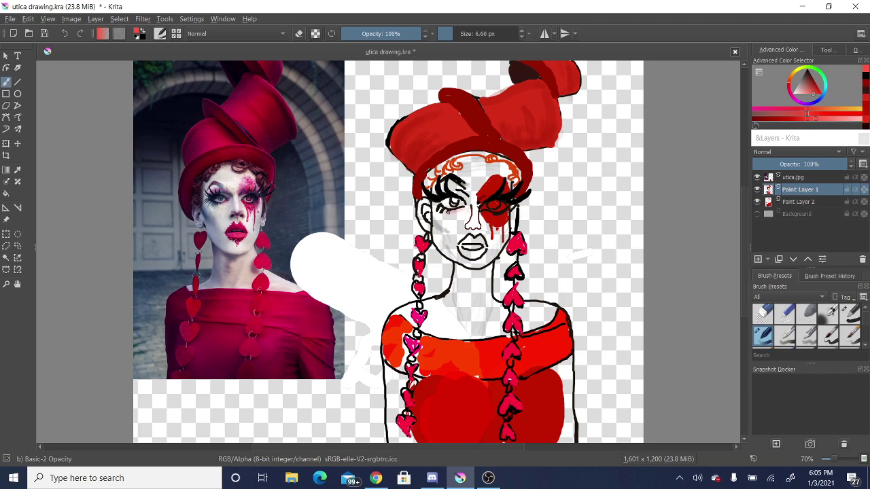
left_click(462, 210)
left_click(446, 185)
Step: Check the eyeshadow against the visible Background layer, undo the latest strokes, and hide the Background layer again
left_click(758, 214)
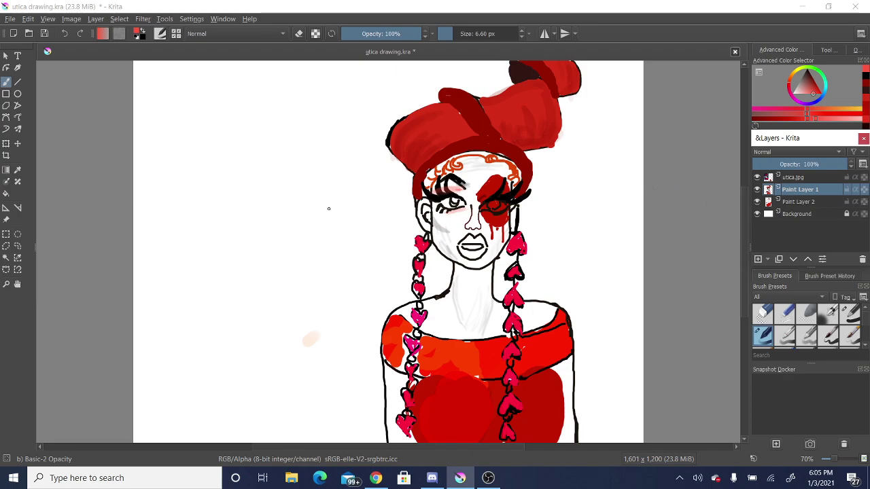
left_click(74, 40)
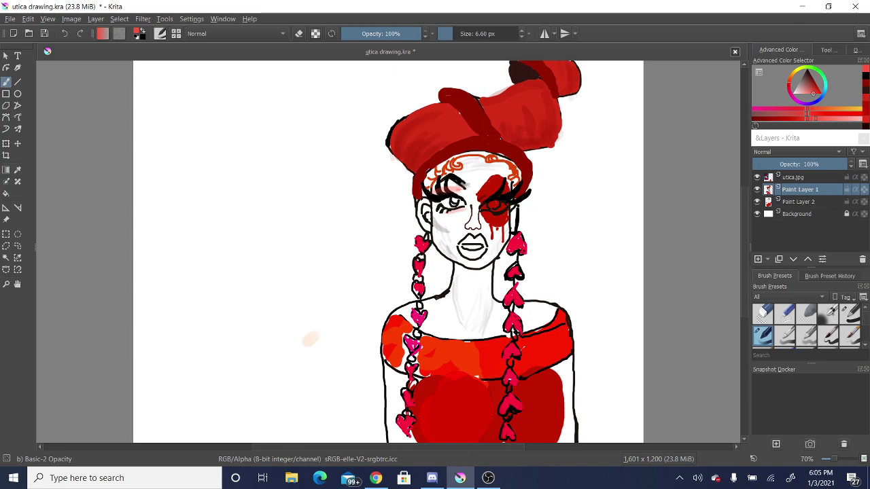
left_click(66, 35)
left_click(65, 35)
left_click(758, 214)
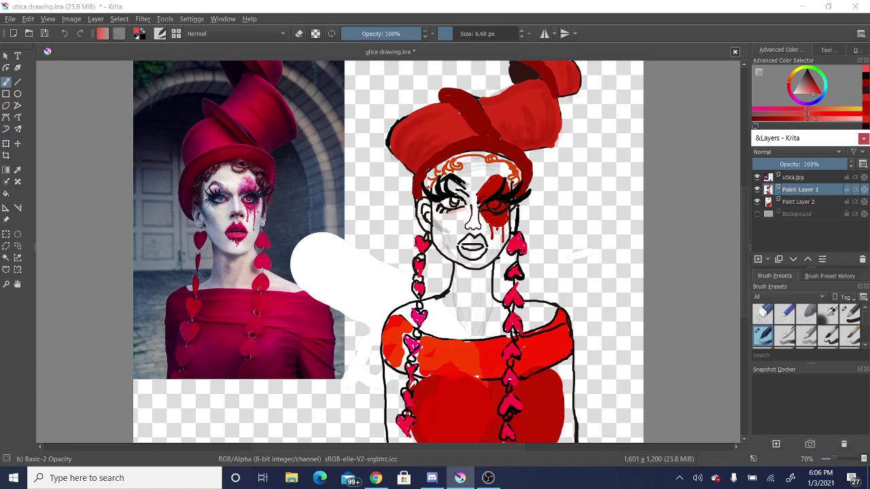
Step: Touch up the eyeshadow above the eye without red makeup and check it by toggling the Background layer's visibility
left_click_drag(449, 191, 453, 186)
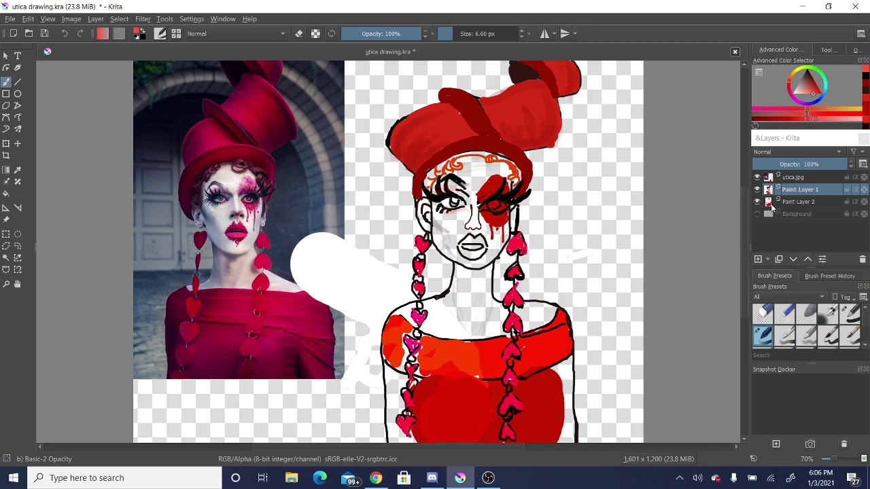
left_click(758, 214)
left_click(759, 216)
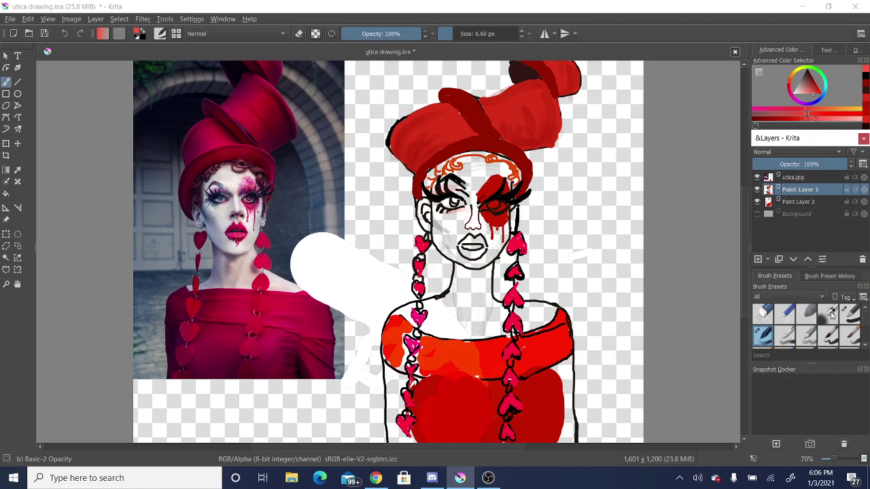
Step: Undo the stray red stroke and fill both lips with bright red using the Basic-1 brush at 8.56 px
left_click(850, 313)
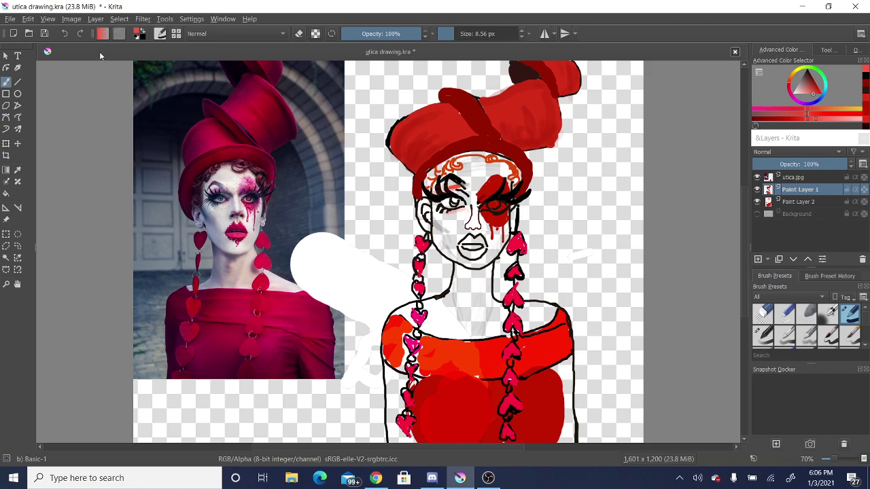
left_click(65, 36)
left_click(816, 93)
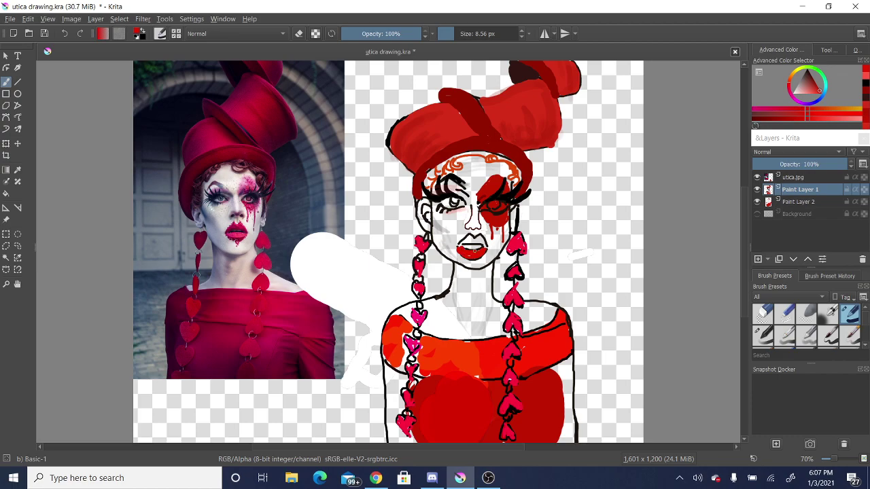
left_click_drag(478, 249, 460, 249)
Step: Shade the lips with a darker red and dab a rough, textured edge around them, undoing one unwanted stroke
left_click(806, 117)
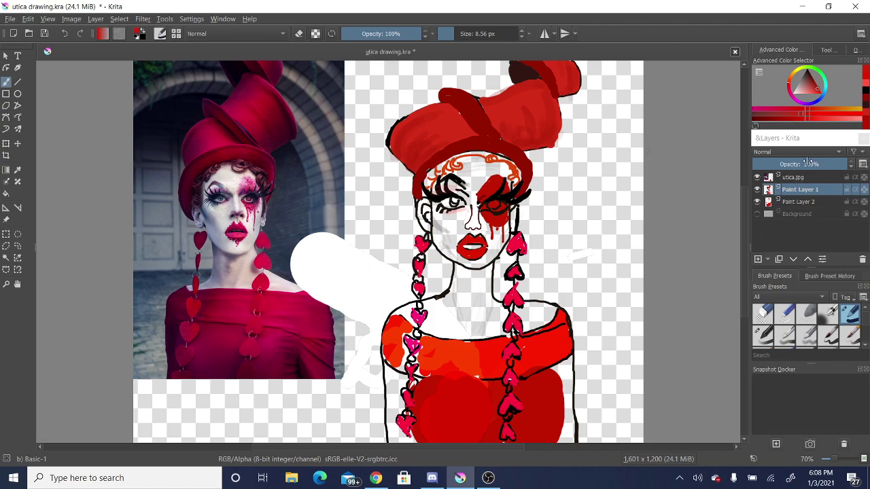
mouse_move(798, 125)
left_click_drag(474, 241, 481, 241)
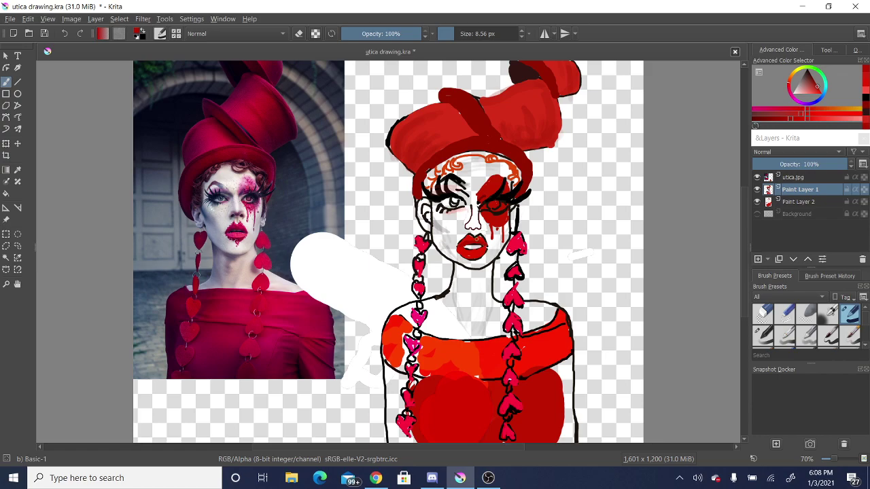
key("ctrl+z")
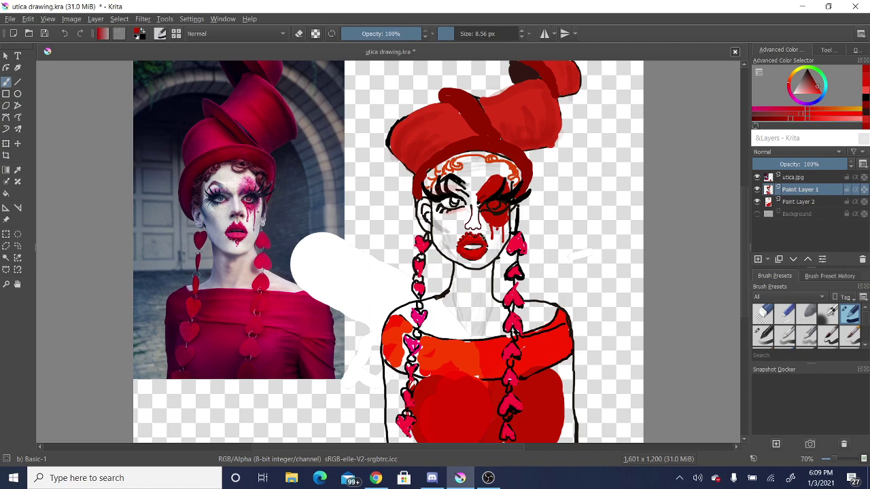
left_click_drag(487, 240, 484, 236)
left_click(461, 257)
Step: Dab lighter red texture over the red eye makeup on Paint Layer 2 and check it against the Background layer
left_click(815, 95)
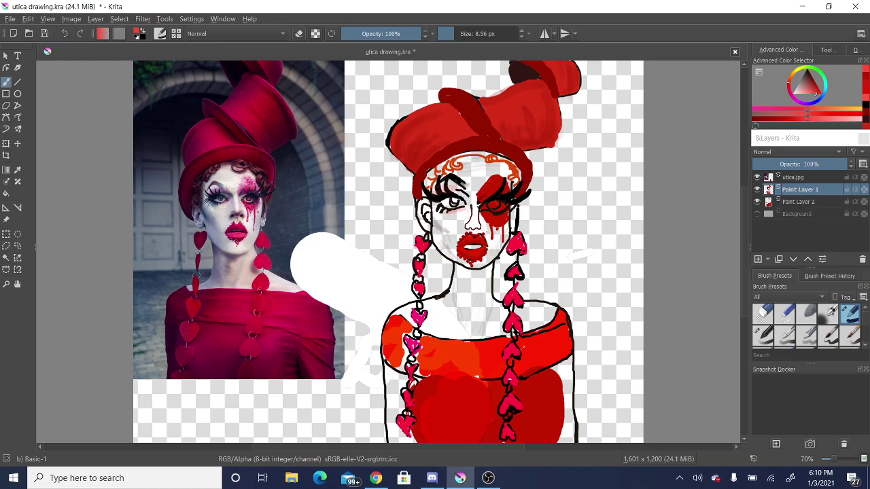
left_click(792, 203)
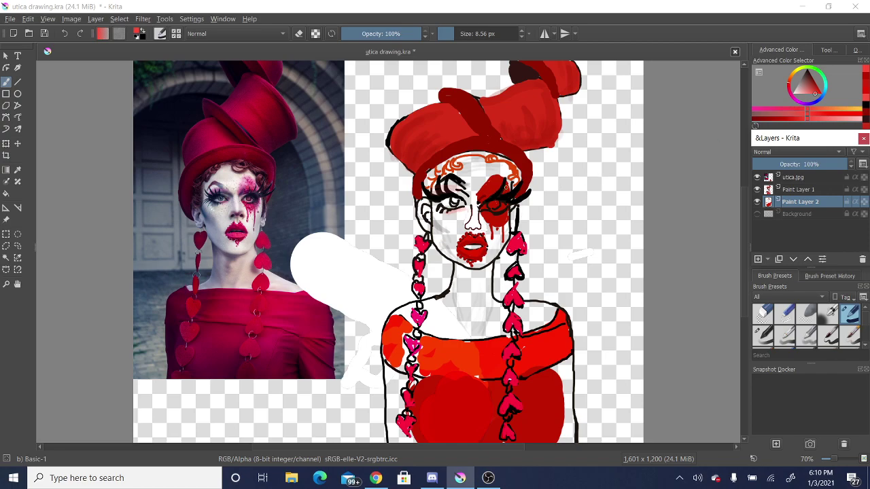
left_click(499, 182)
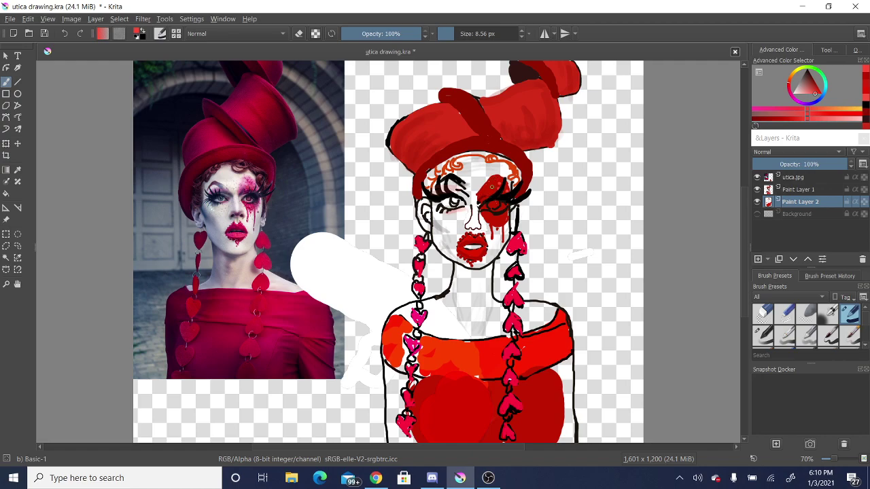
left_click_drag(493, 185, 490, 187)
left_click_drag(806, 122, 818, 122)
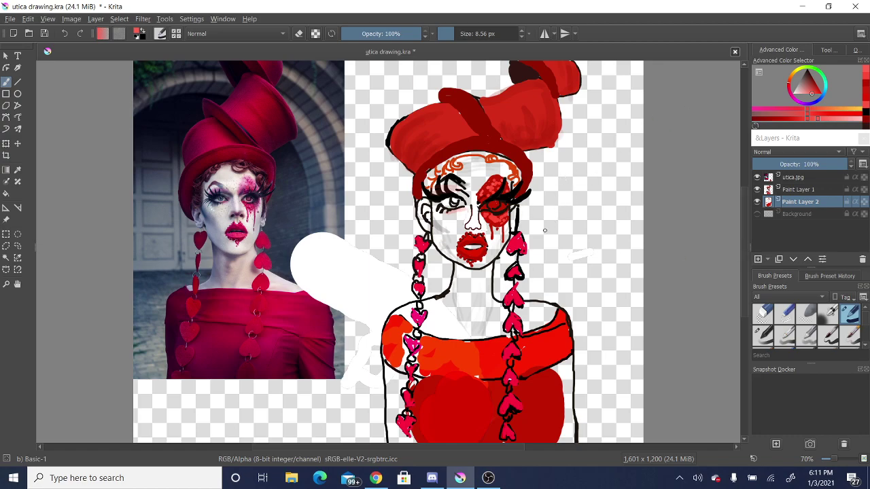
left_click(772, 217)
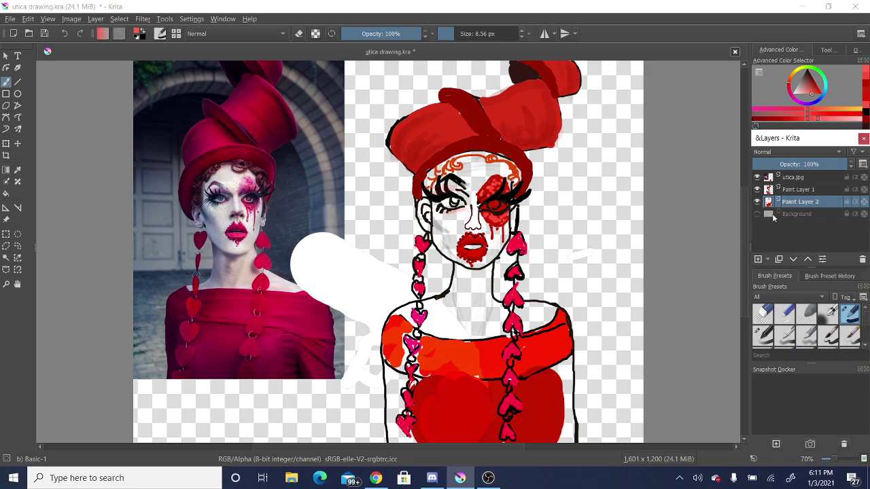
left_click(759, 215)
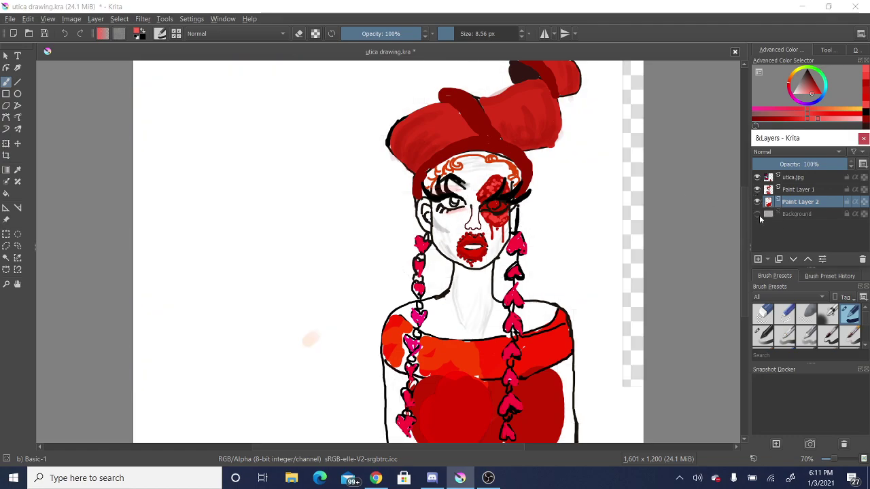
left_click(759, 215)
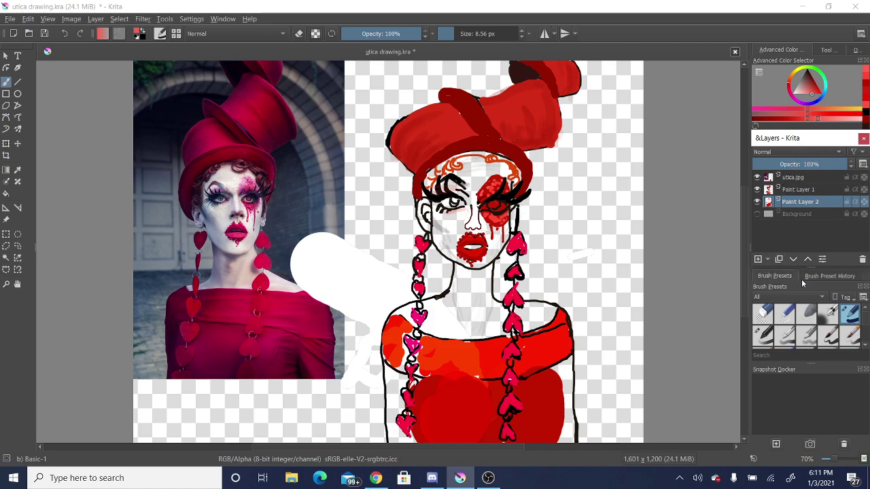
Step: Choose a near-white brush colour and test it with a short stroke beside the hat on Paint Layer 2
left_click(803, 95)
left_click_drag(803, 95, 800, 97)
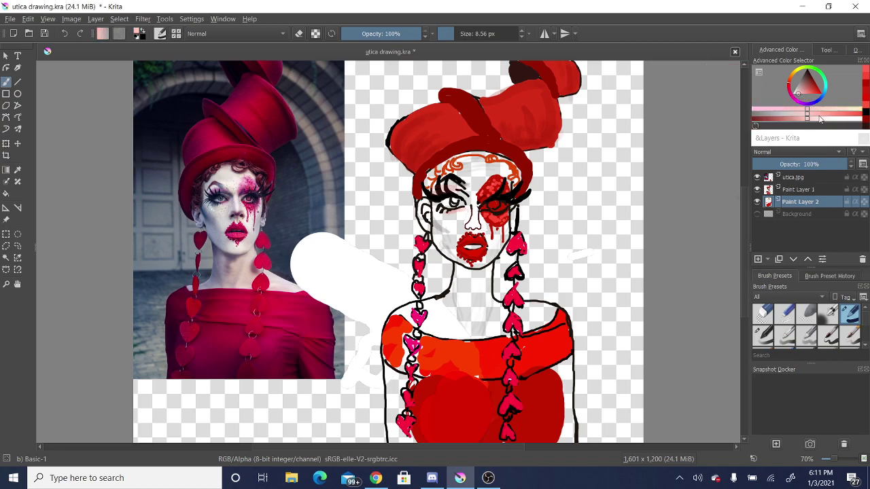
left_click(852, 121)
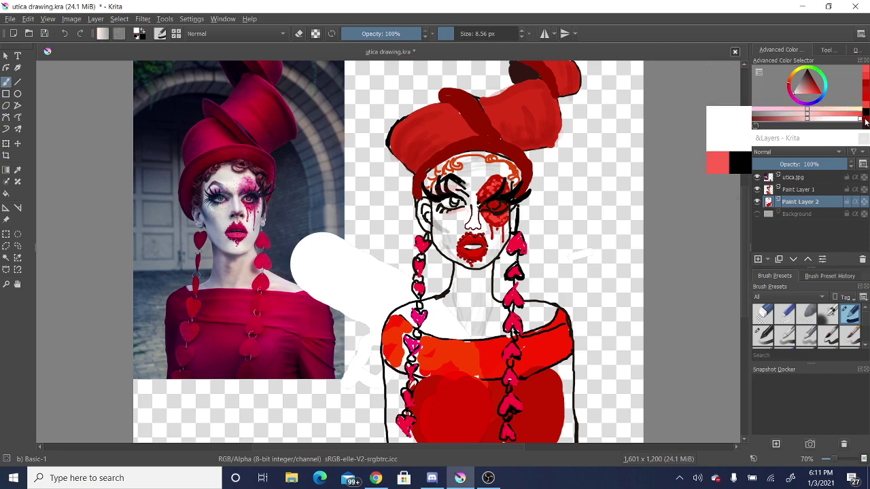
left_click(799, 95)
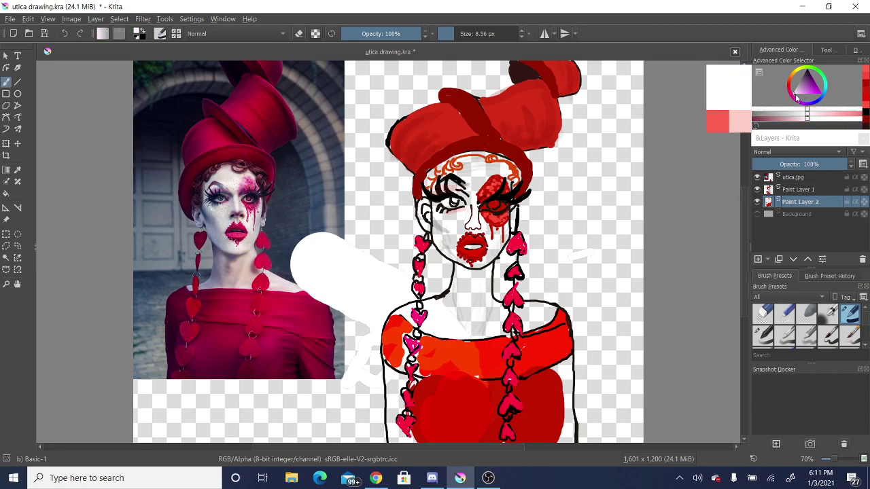
left_click(846, 121)
left_click_drag(847, 121, 853, 120)
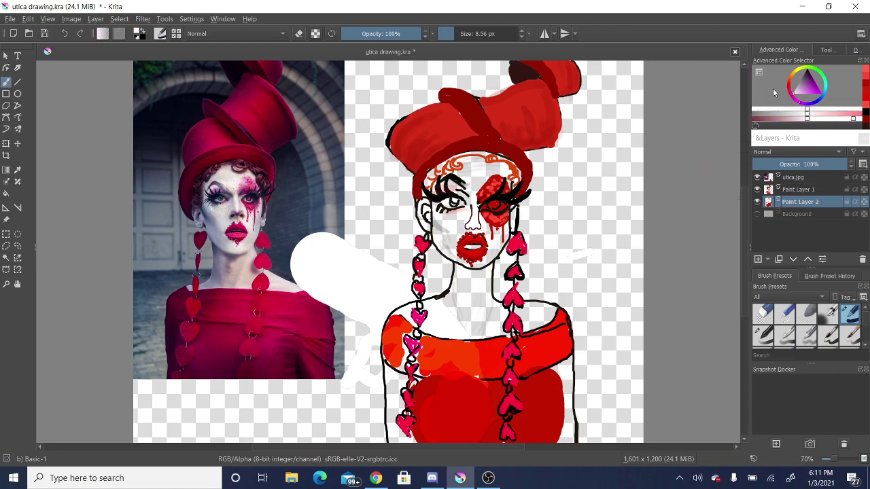
left_click_drag(601, 117, 610, 111)
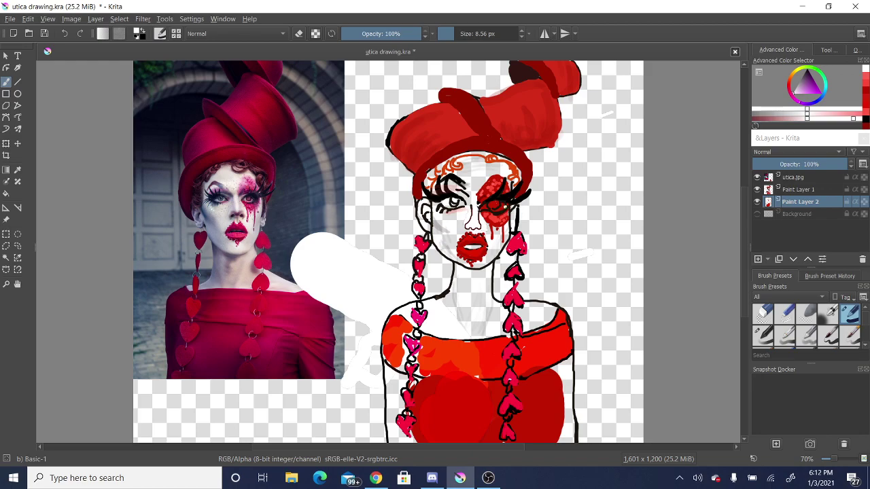
Step: Paint the white of the eye with red makeup, and add white strokes beside the hat's edge on Paint Layer 1
left_click(505, 209)
left_click(503, 206)
left_click(488, 208)
left_click(787, 192)
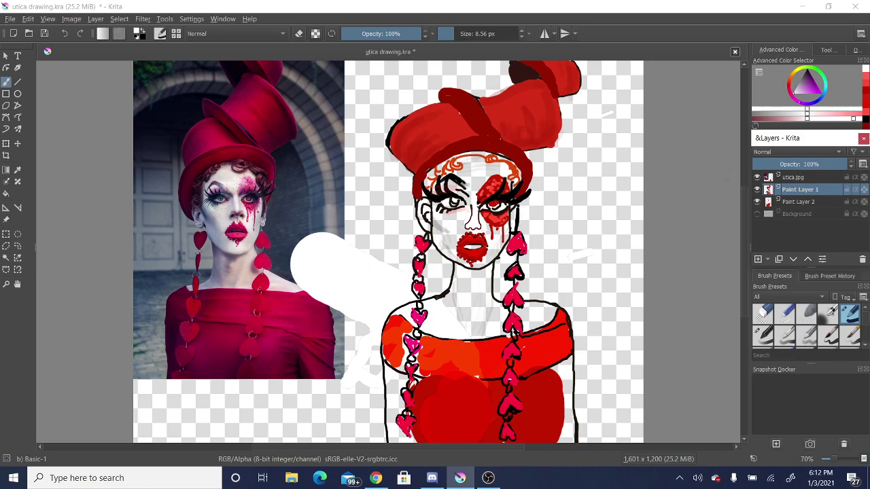
left_click_drag(563, 145, 561, 134)
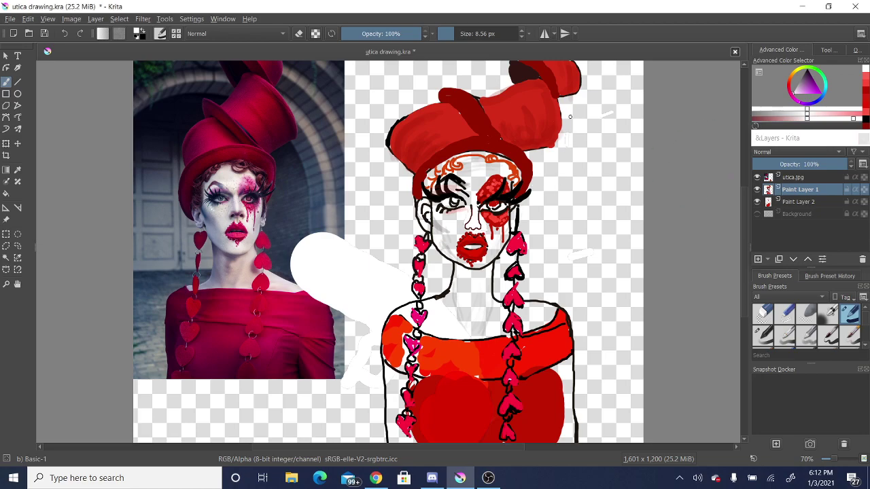
Step: Fill the unpainted sleeve beside the complete heart earring with dark red on Paint Layer 1, extending it into the dress
left_click(867, 94)
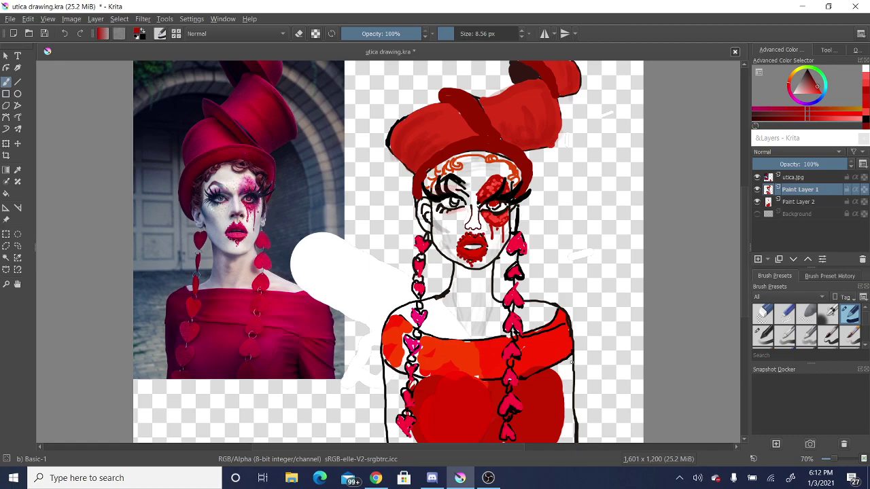
mouse_move(572, 360)
left_mouse_down()
mouse_move(575, 438)
mouse_move(569, 420)
mouse_move(564, 442)
mouse_move(561, 420)
mouse_move(565, 441)
mouse_move(577, 426)
left_mouse_up()
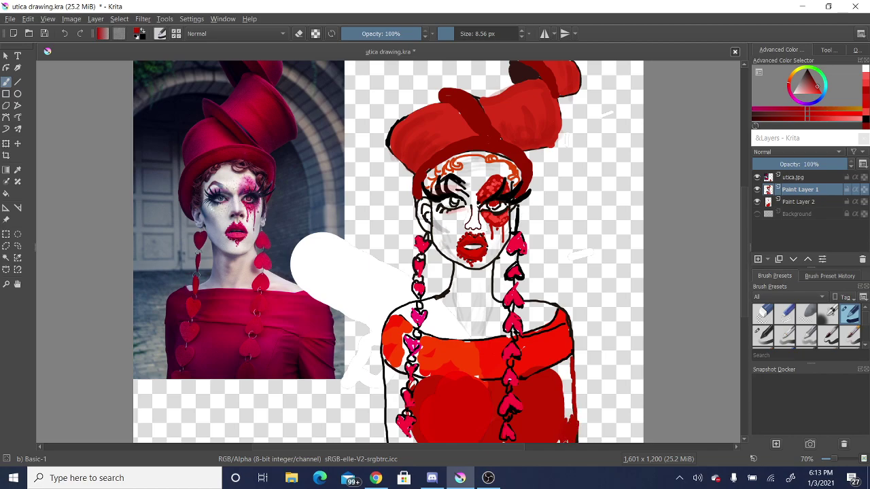
mouse_move(563, 405)
left_mouse_down()
mouse_move(566, 371)
mouse_move(564, 401)
mouse_move(565, 373)
mouse_move(573, 387)
mouse_move(563, 366)
mouse_move(552, 371)
mouse_move(568, 358)
mouse_move(563, 391)
left_mouse_up()
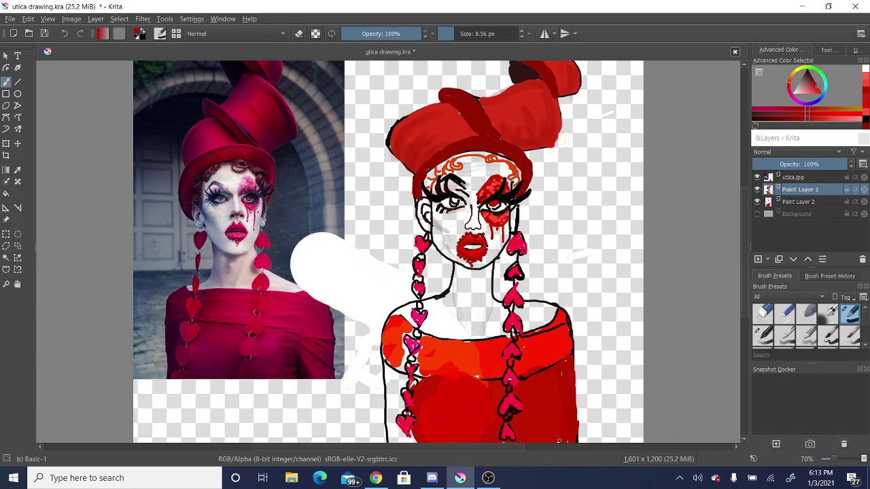
left_click_drag(478, 408, 477, 429)
Step: Try filling the opposite sleeve with dark red on Paint Layer 1, across the heart earring, and undo it
mouse_move(385, 367)
left_mouse_down()
mouse_move(390, 441)
mouse_move(412, 443)
mouse_move(408, 429)
mouse_move(410, 442)
mouse_move(394, 430)
mouse_move(390, 401)
mouse_move(406, 414)
mouse_move(394, 412)
mouse_move(388, 377)
mouse_move(399, 385)
left_mouse_up()
left_click_drag(404, 407, 392, 373)
mouse_move(403, 388)
left_mouse_down()
mouse_move(397, 376)
mouse_move(412, 379)
mouse_move(409, 426)
mouse_move(399, 429)
left_mouse_up()
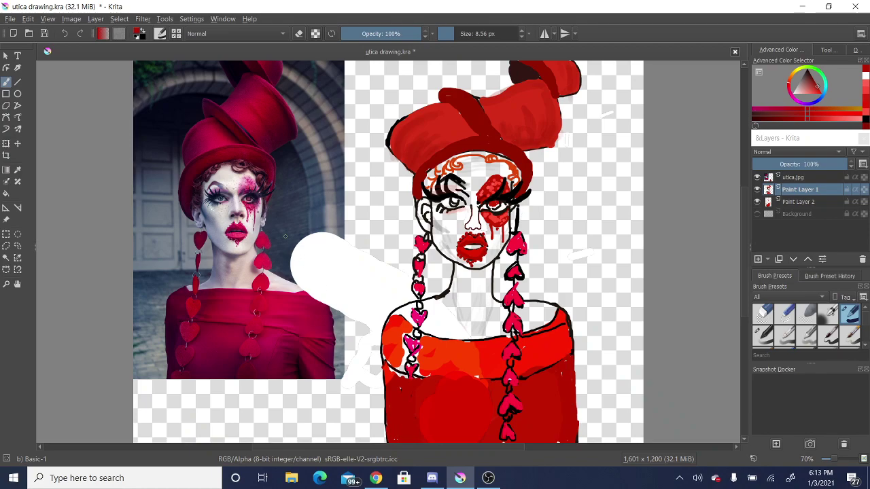
left_click(67, 34)
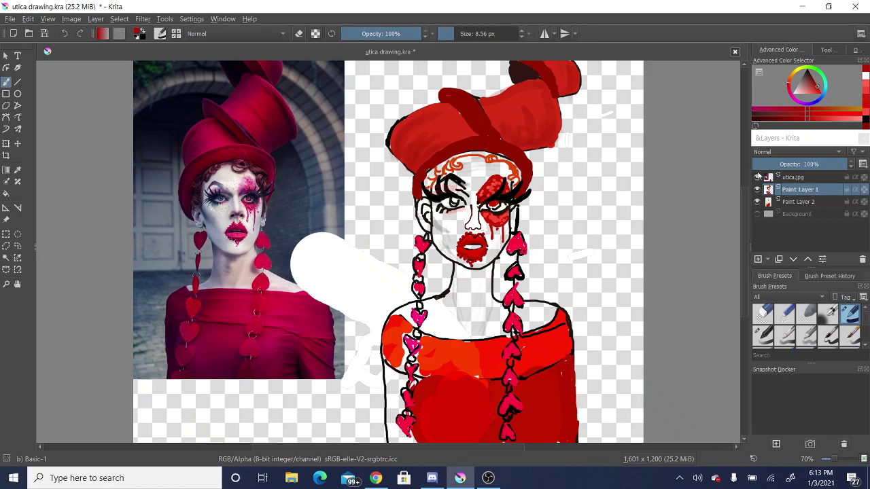
Step: Fill the remaining unpainted sleeve with dark red on Paint Layer 2, beneath the heart earring, and undo the stray test stroke
left_click(783, 203)
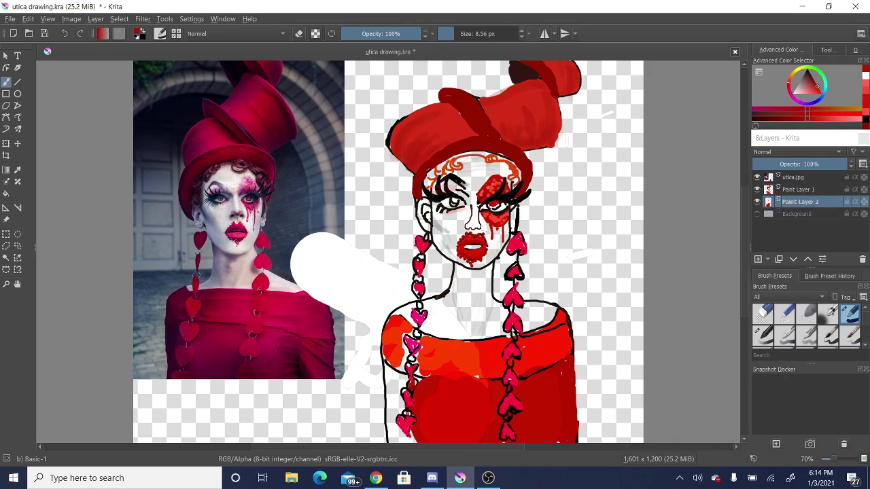
mouse_move(406, 382)
left_mouse_down()
mouse_move(391, 379)
mouse_move(387, 389)
mouse_move(388, 409)
mouse_move(400, 406)
mouse_move(394, 425)
mouse_move(390, 416)
mouse_move(393, 440)
mouse_move(390, 423)
mouse_move(413, 435)
mouse_move(403, 441)
mouse_move(407, 409)
mouse_move(386, 416)
mouse_move(387, 374)
left_mouse_up()
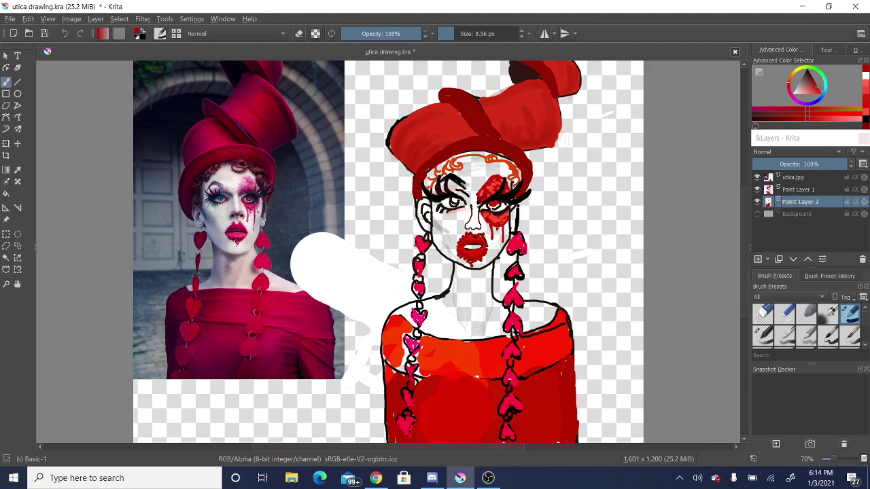
left_click_drag(601, 201, 585, 222)
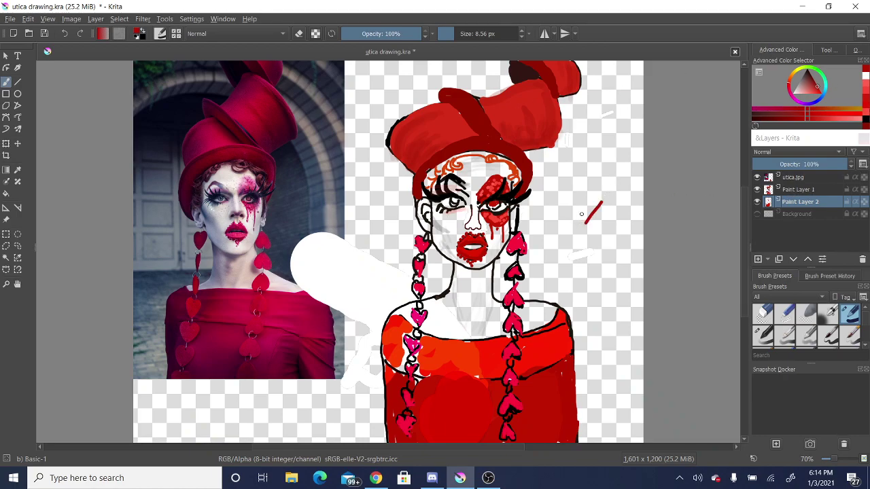
left_click(65, 36)
Step: Check the drawing against the Background layer, and colour the iris without red makeup very dark blue on Paint Layer 2
left_click(808, 75)
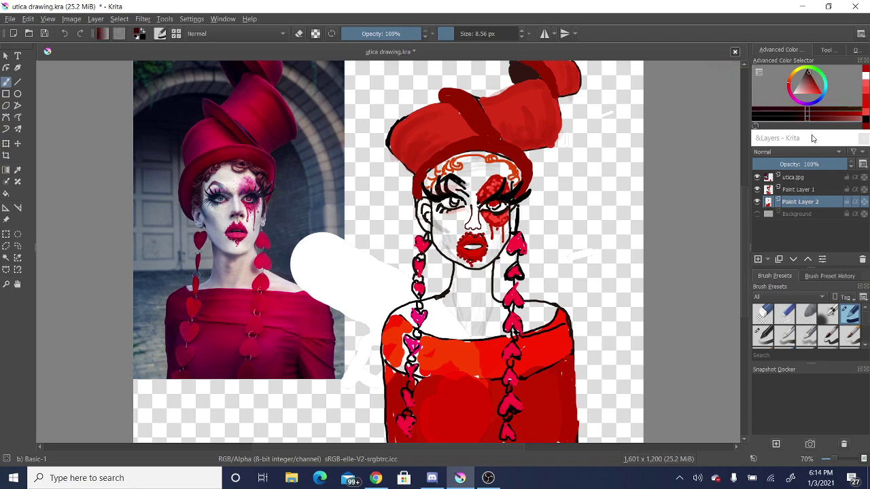
left_click(800, 214)
left_click(758, 214)
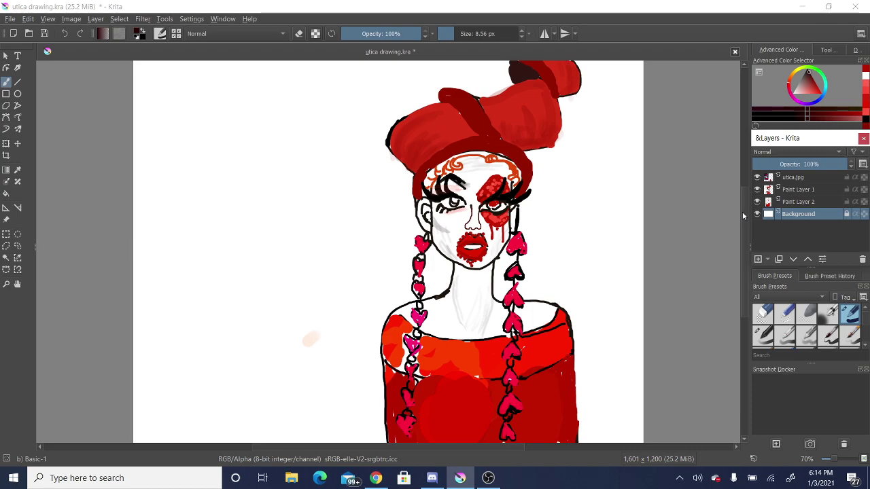
left_click(757, 214)
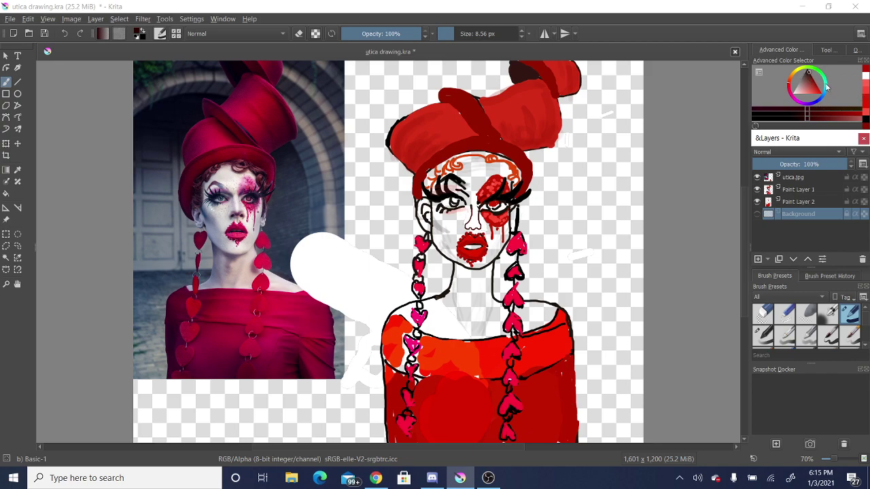
left_click_drag(821, 95, 820, 96)
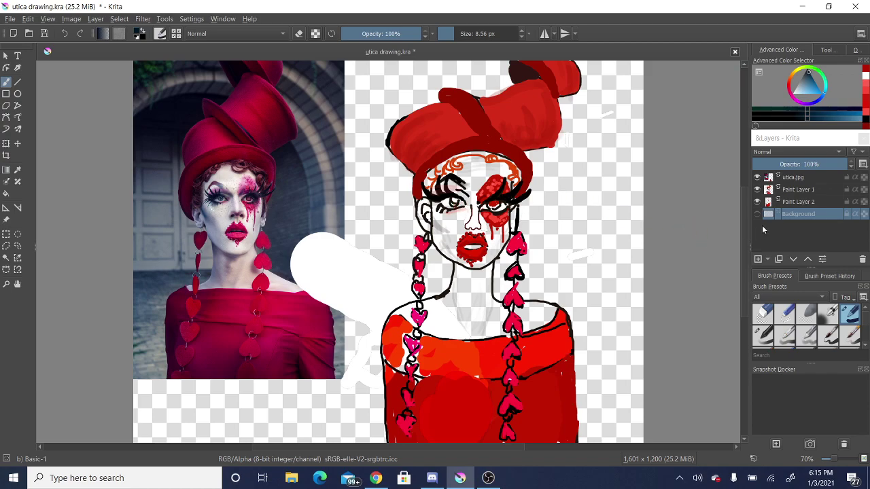
left_click(794, 201)
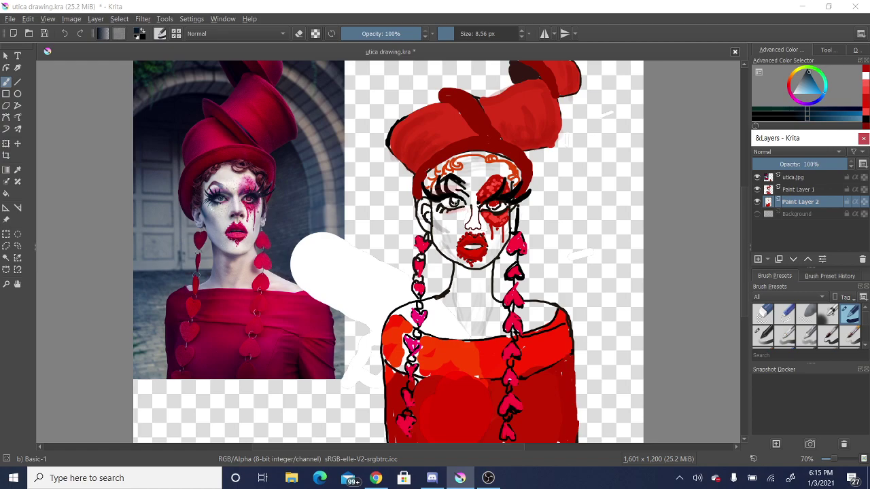
left_click(455, 201)
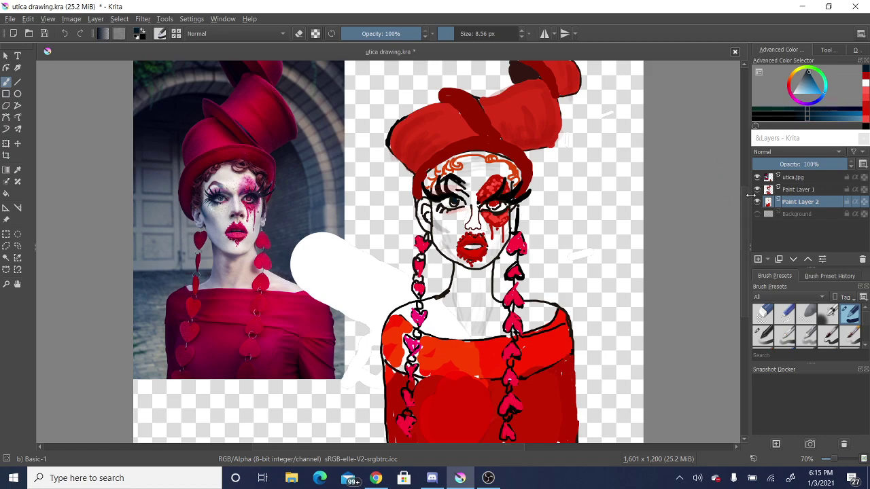
Step: Colour the iris without red makeup light blue and shade the eyelid above it light red on Paint Layer 2
left_click(814, 94)
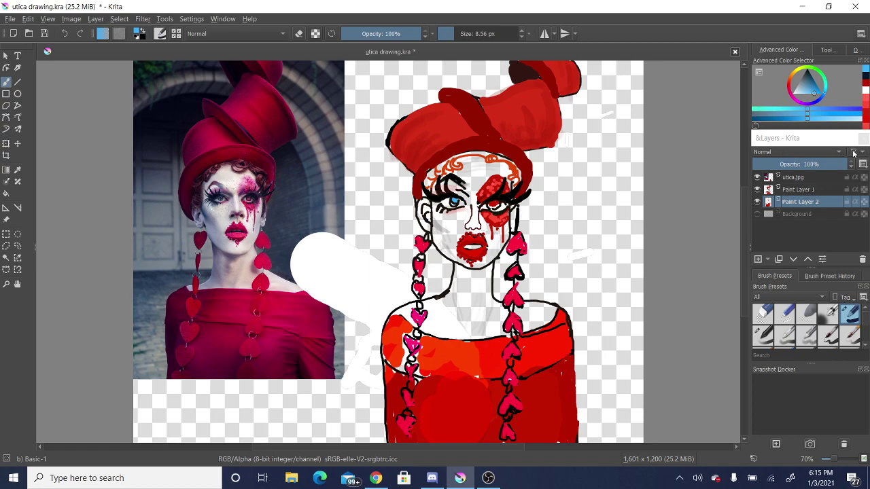
left_click(866, 103)
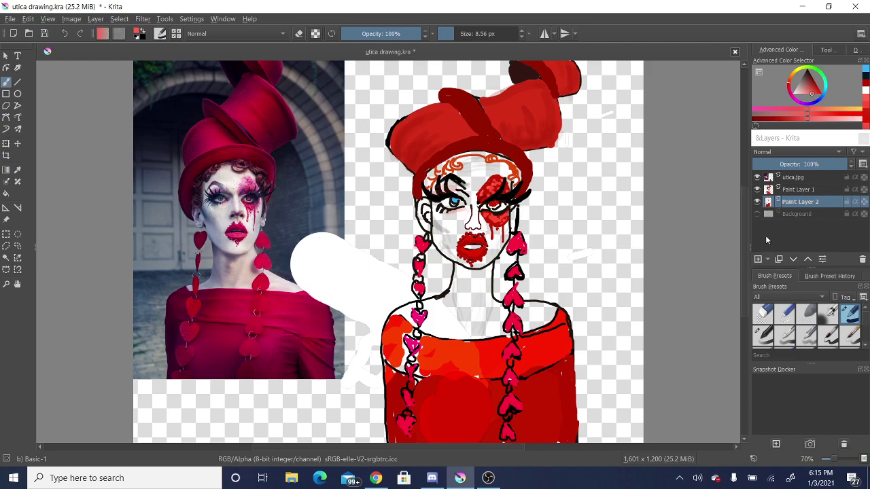
left_click(760, 214)
left_click(758, 215)
left_click(758, 215)
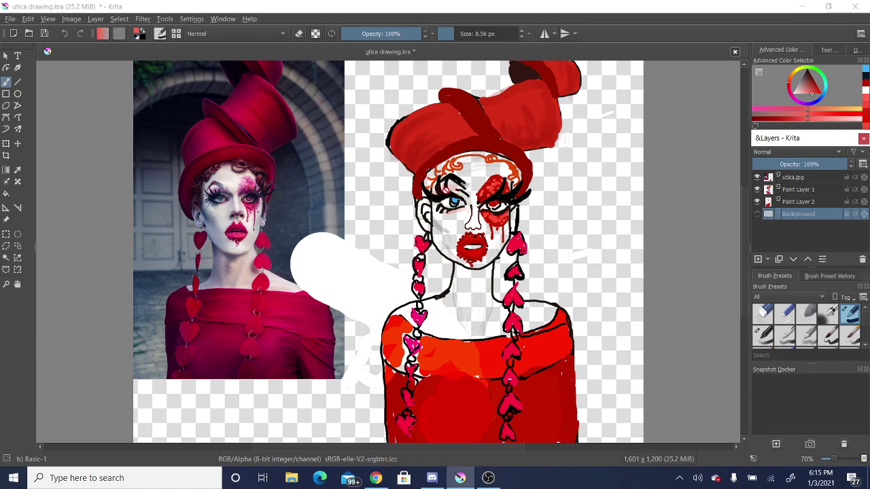
left_click(773, 207)
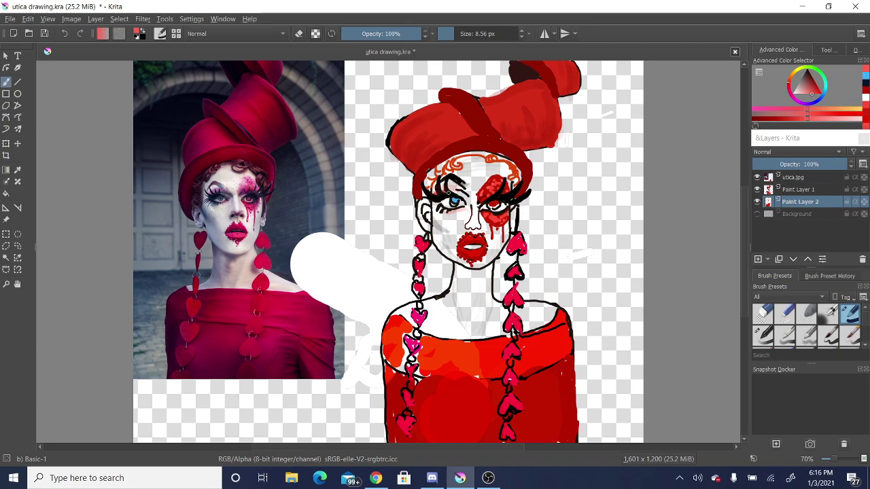
mouse_move(446, 190)
left_mouse_down()
mouse_move(457, 193)
mouse_move(439, 195)
left_mouse_up()
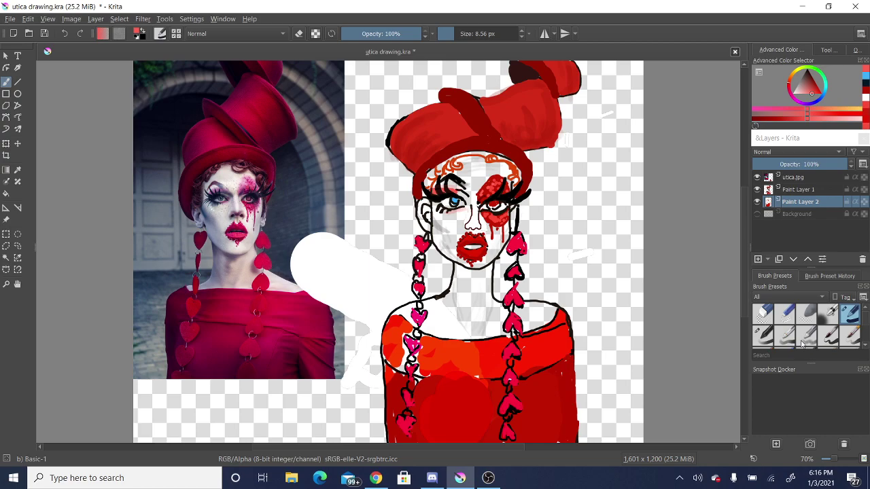
Step: Switch to the Basic-2 Opacity brush and show the Background layer to check the drawing on white
left_click(762, 335)
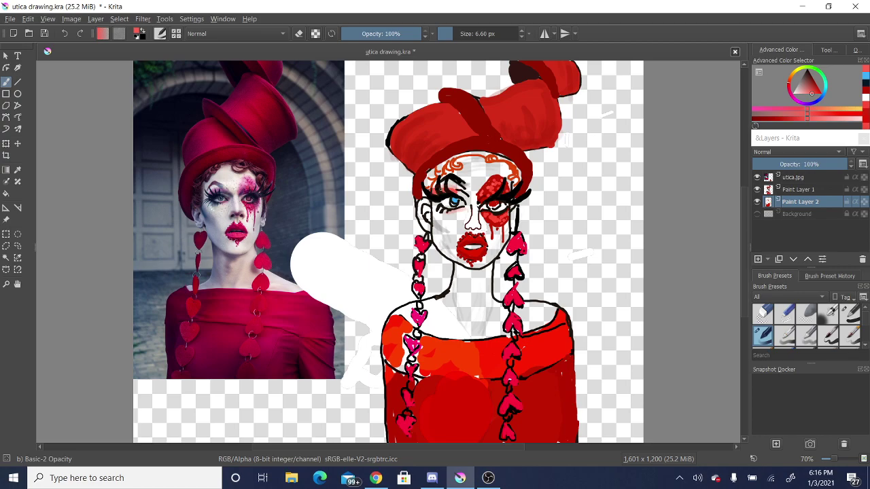
left_click(808, 214)
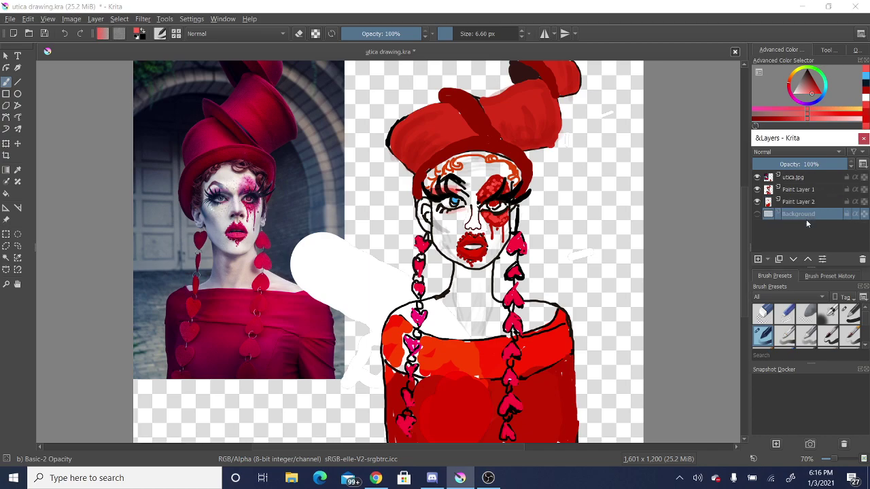
left_click(759, 214)
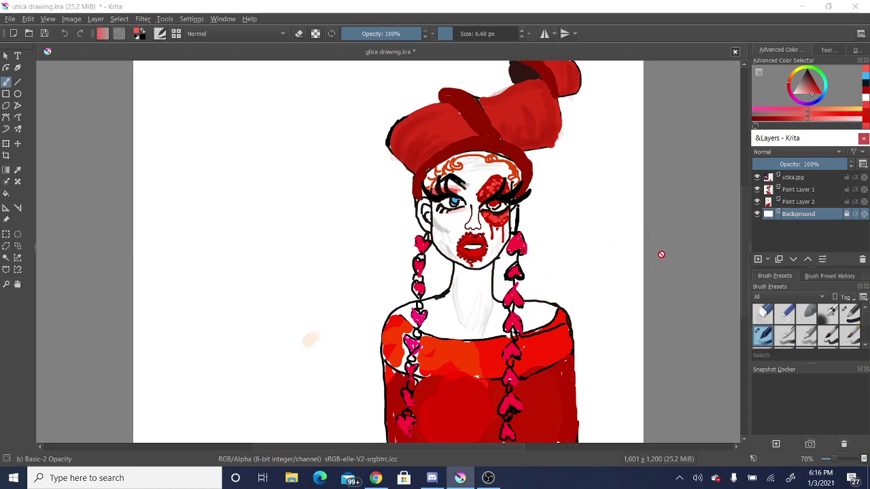
Step: Fill the curly hair under the hat brim with light orange on Paint Layer 2 using Basic-1, and show the Background layer
left_click_drag(802, 85, 783, 80)
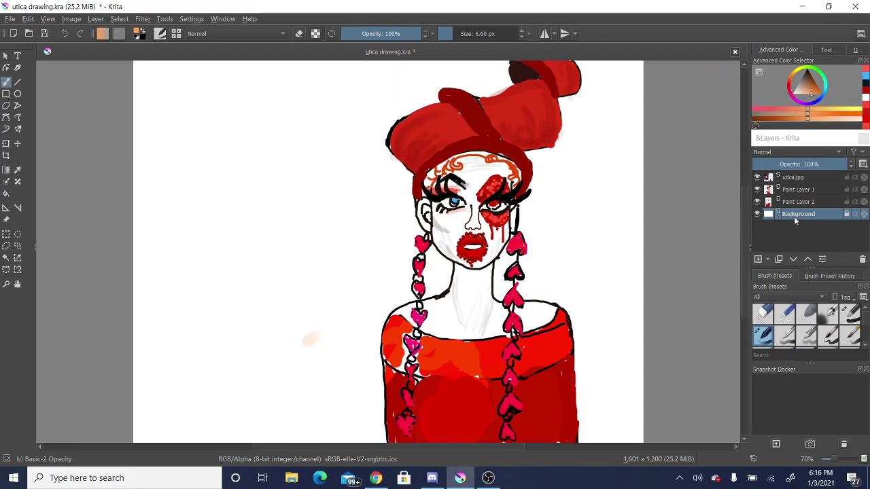
left_click(816, 276)
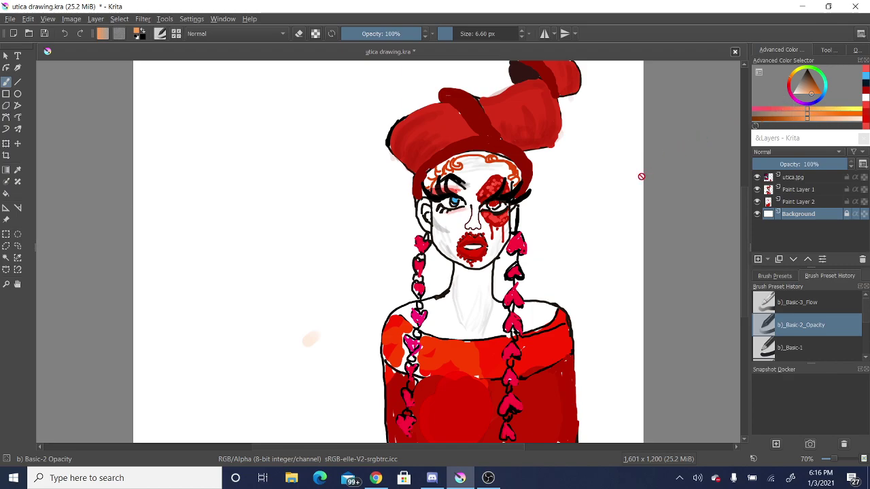
left_click(793, 201)
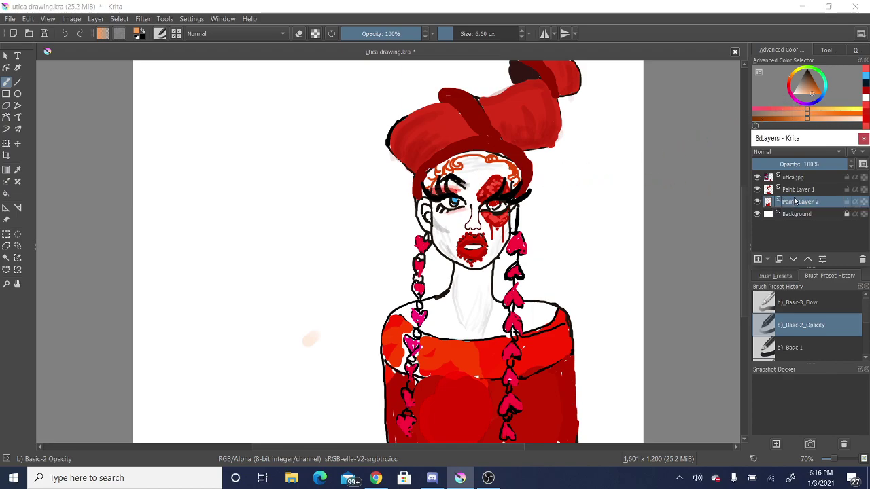
left_click(770, 214)
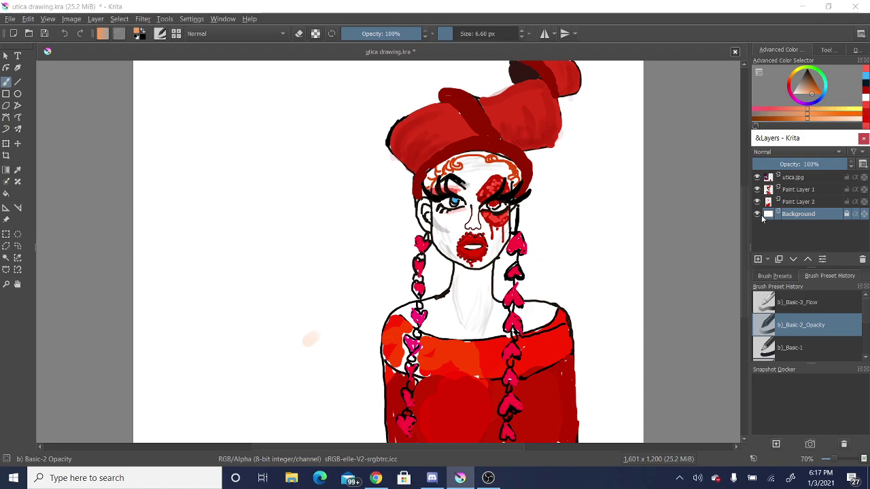
left_click(757, 214)
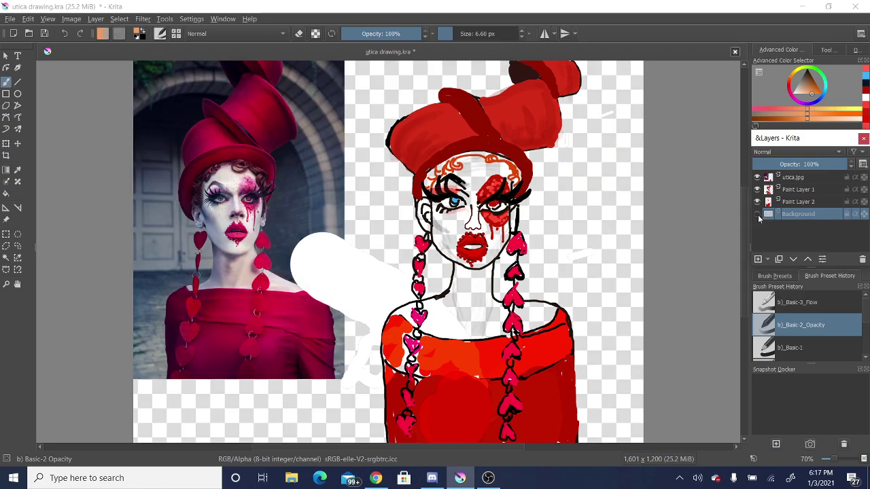
left_click(788, 202)
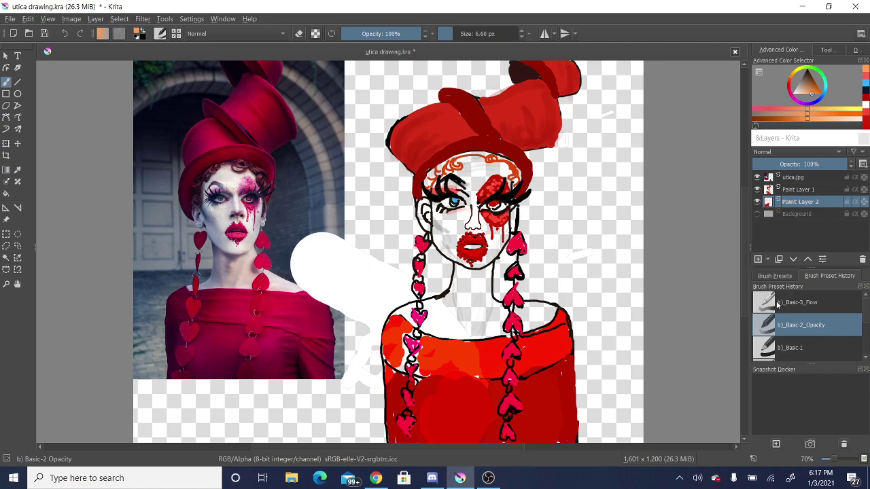
left_click(864, 331)
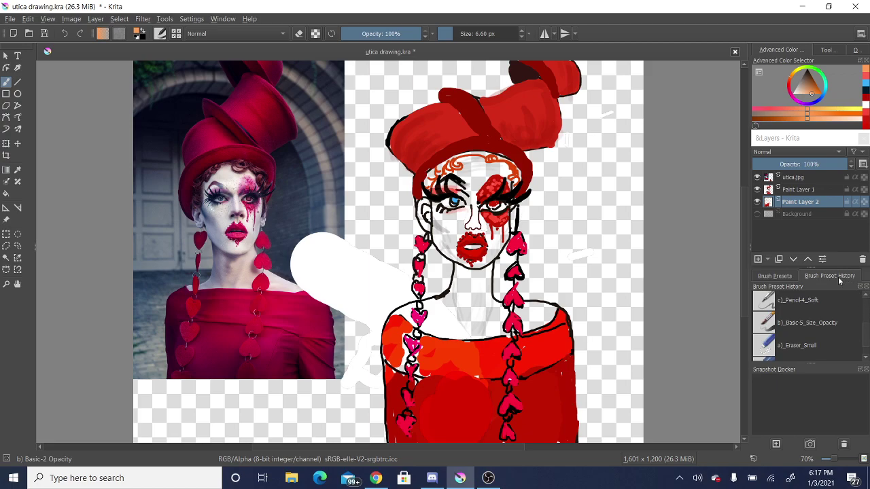
left_click(790, 276)
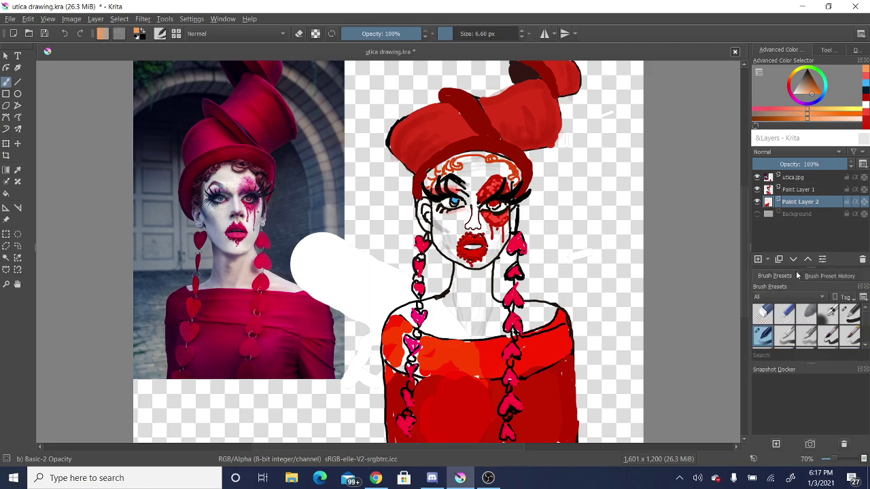
left_click(850, 314)
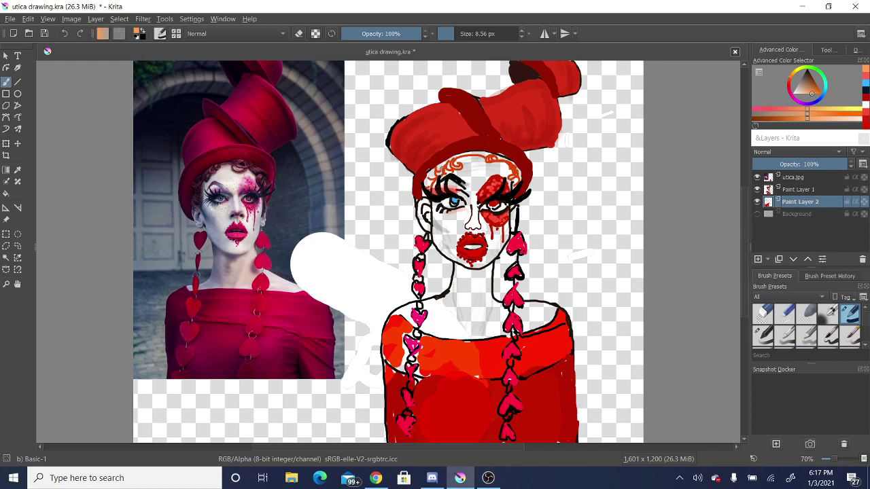
left_click(440, 167)
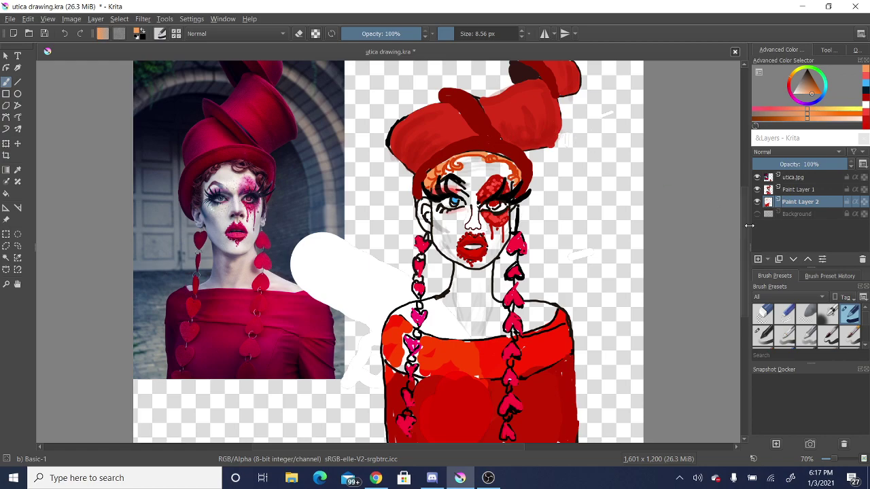
left_click(768, 214)
left_click(757, 214)
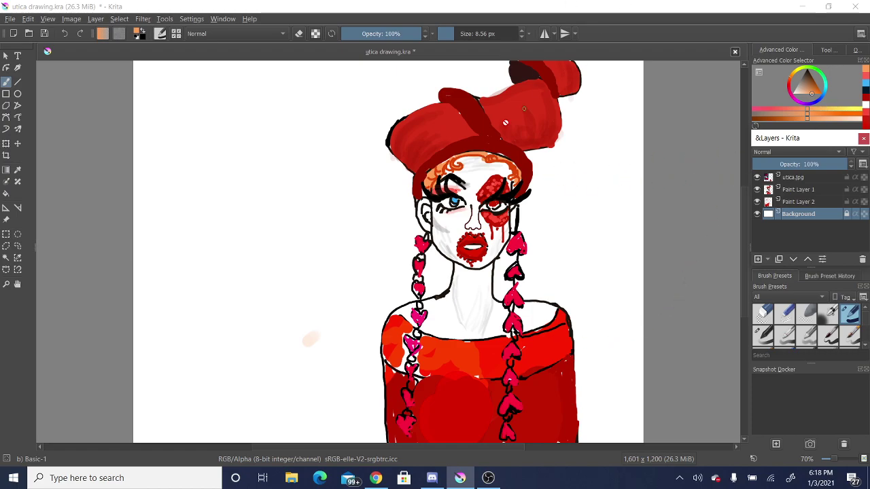
Step: Minimise the drawing, pause the YouTube lofi playlist video, and switch to OBS
left_click(802, 11)
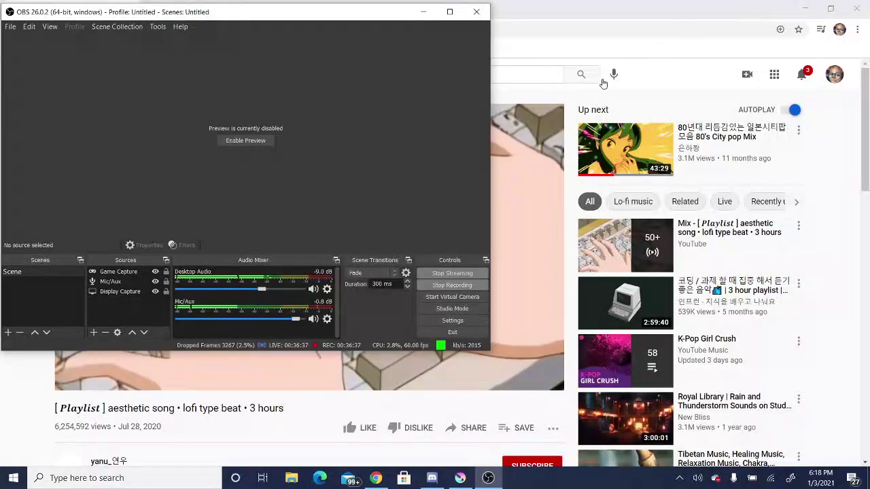
left_click(496, 147)
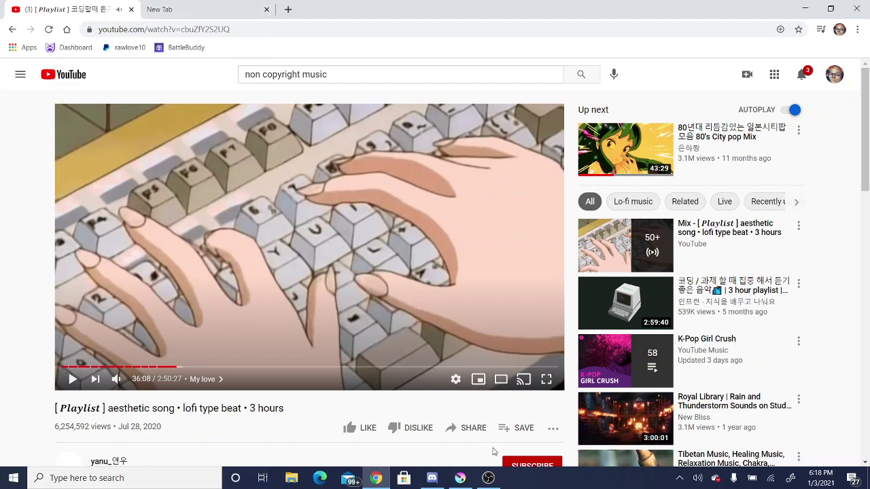
left_click(488, 478)
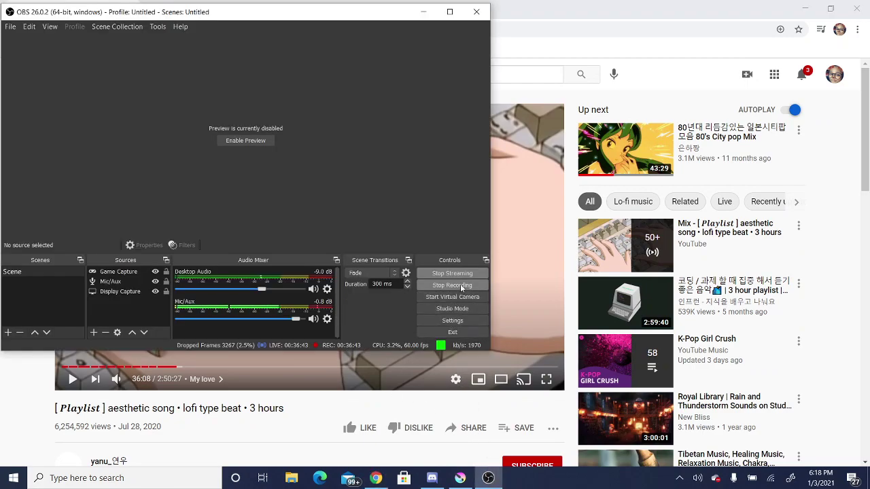